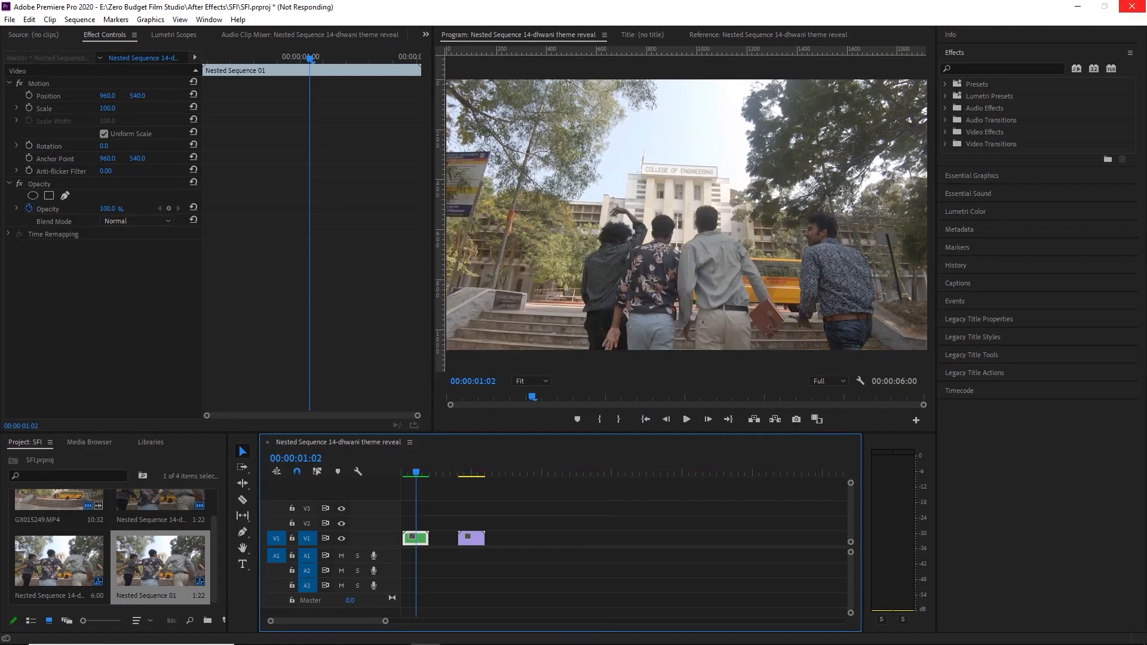
# Switch to After Effects and import l.png, f.png and s.png from the Downloads folder as footage.
pyautogui.press('Return')
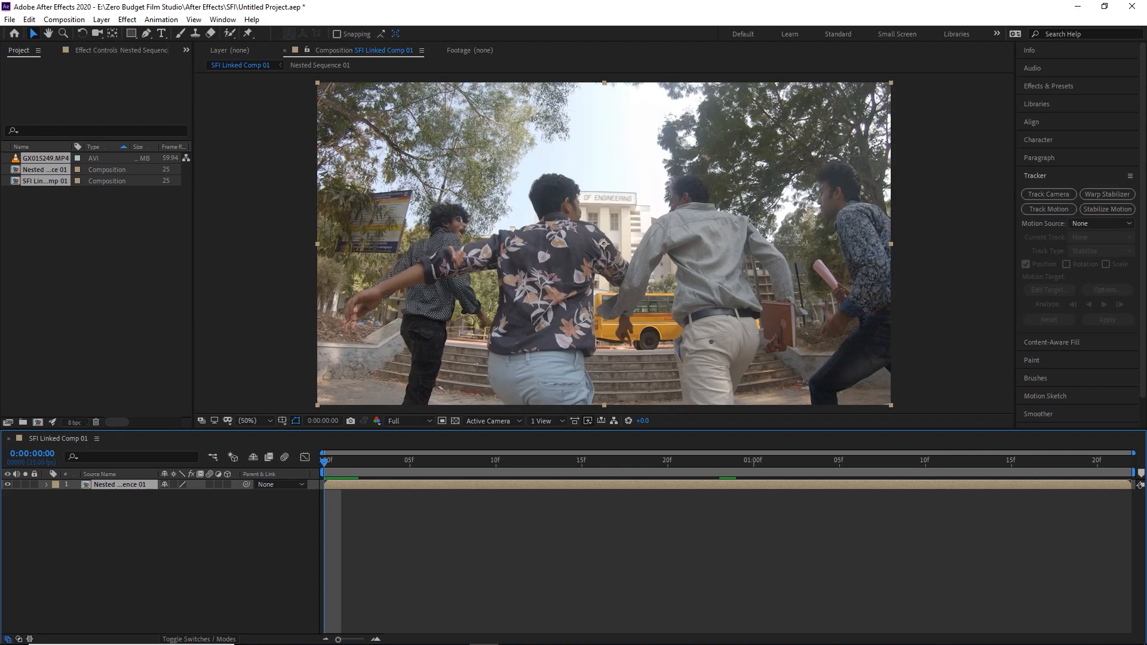
pyautogui.hotkey('ctrl', 'i')
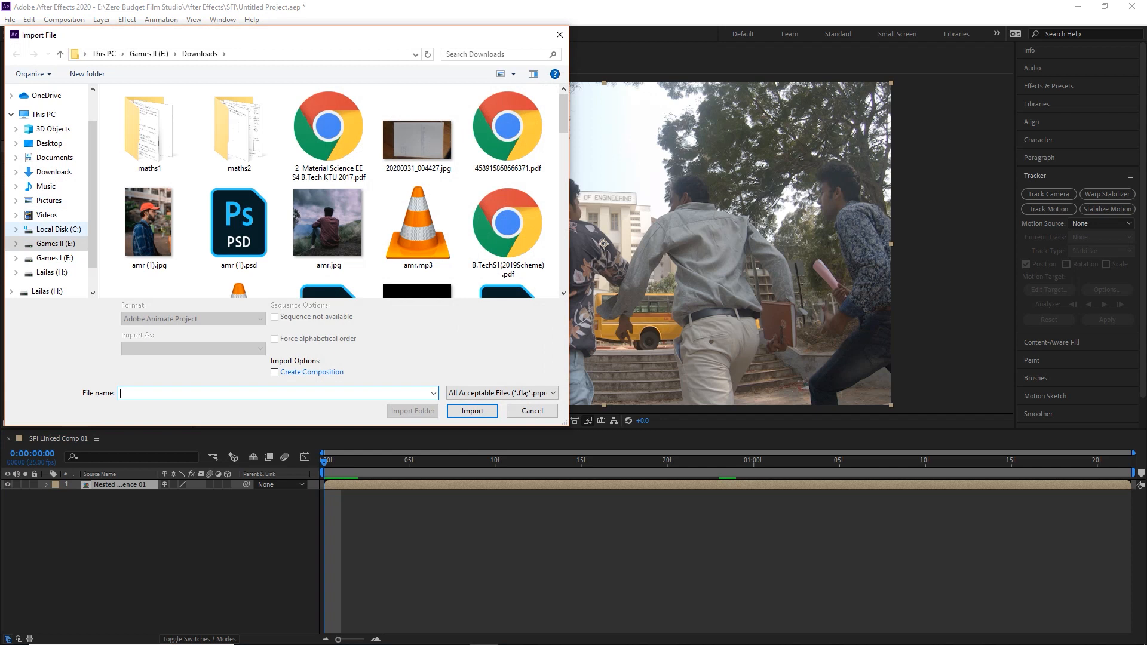
pyautogui.click(53, 171)
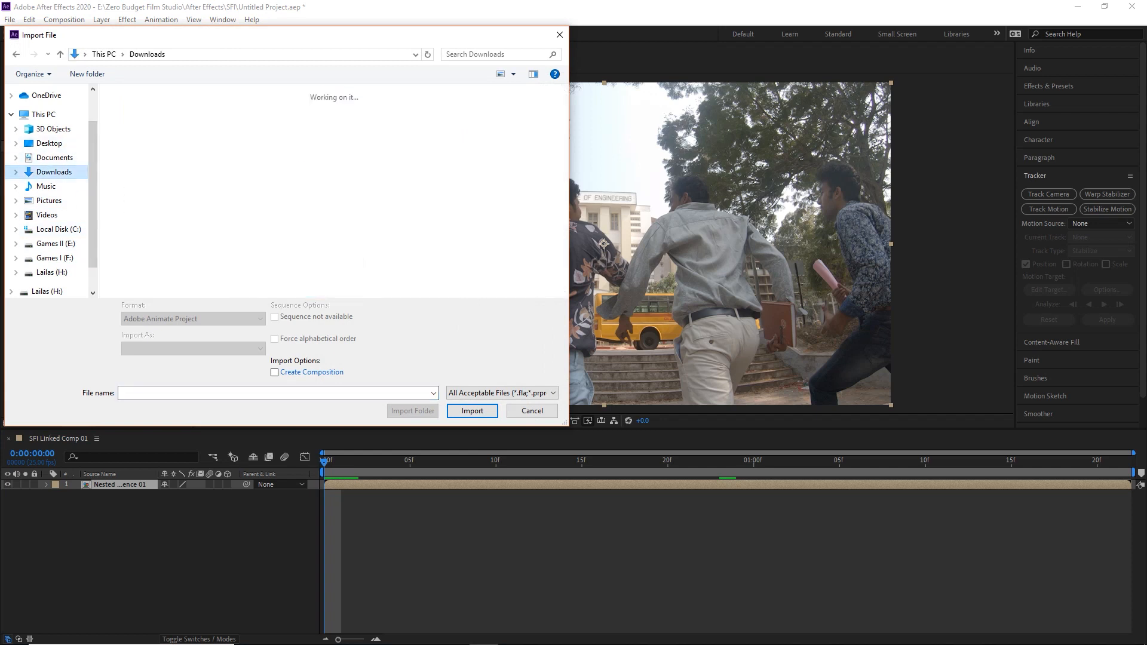
pyautogui.scroll(-5, 332, 191)
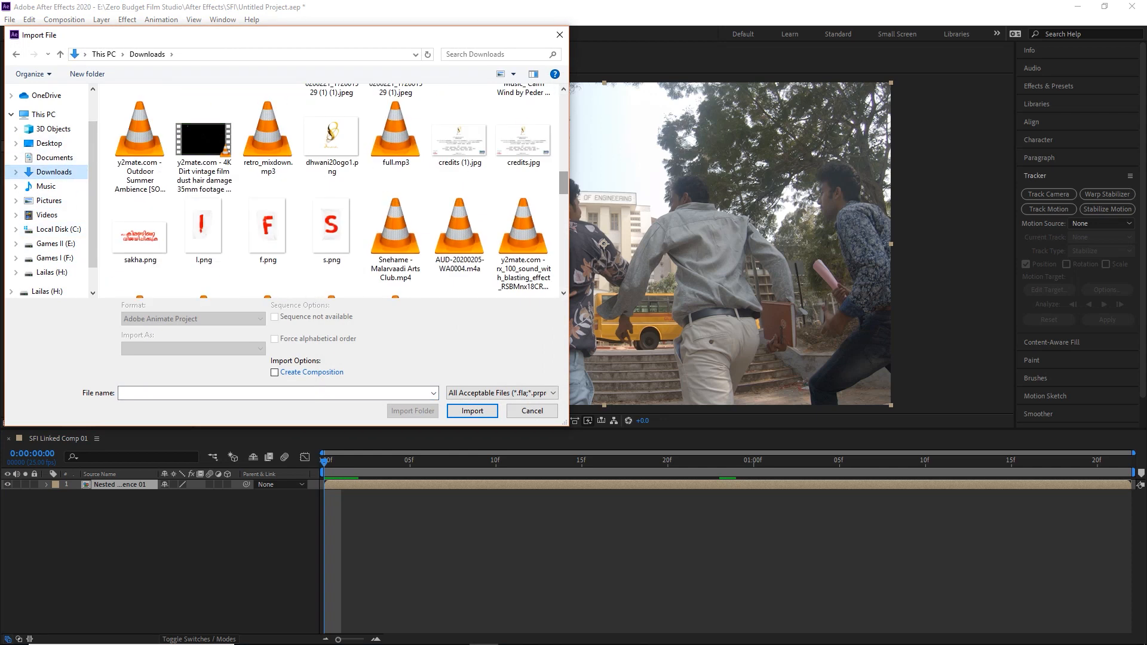
pyautogui.scroll(-1, 332, 191)
pyautogui.click(331, 118)
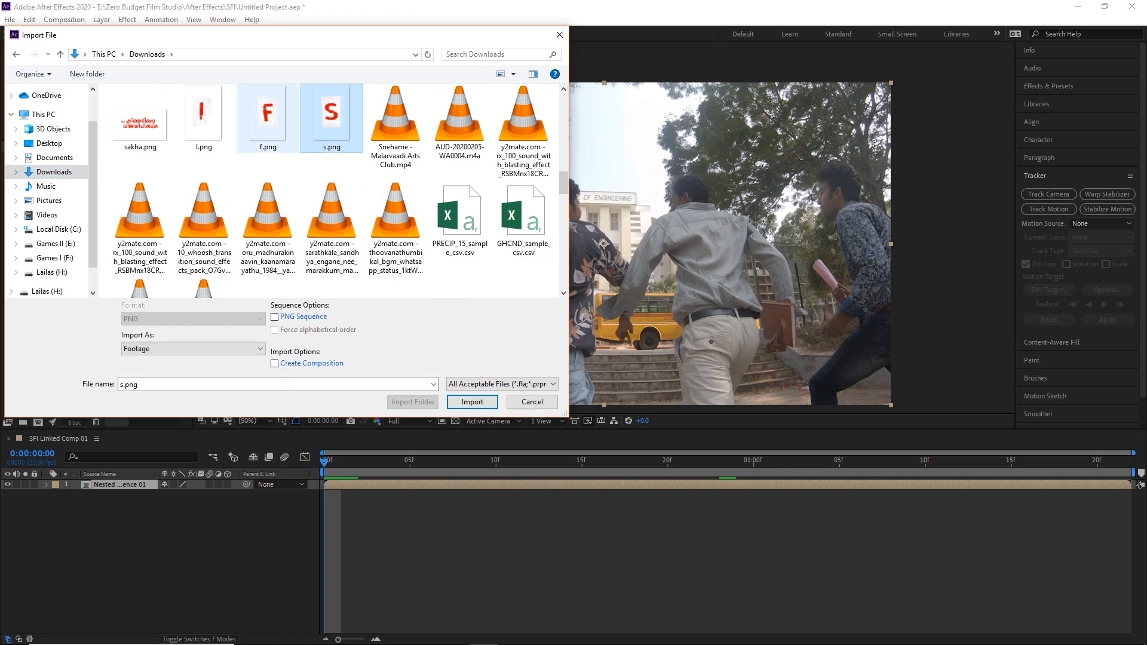
pyautogui.keyDown('shift'); pyautogui.click(203, 118); pyautogui.keyUp('shift')
pyautogui.click(472, 402)
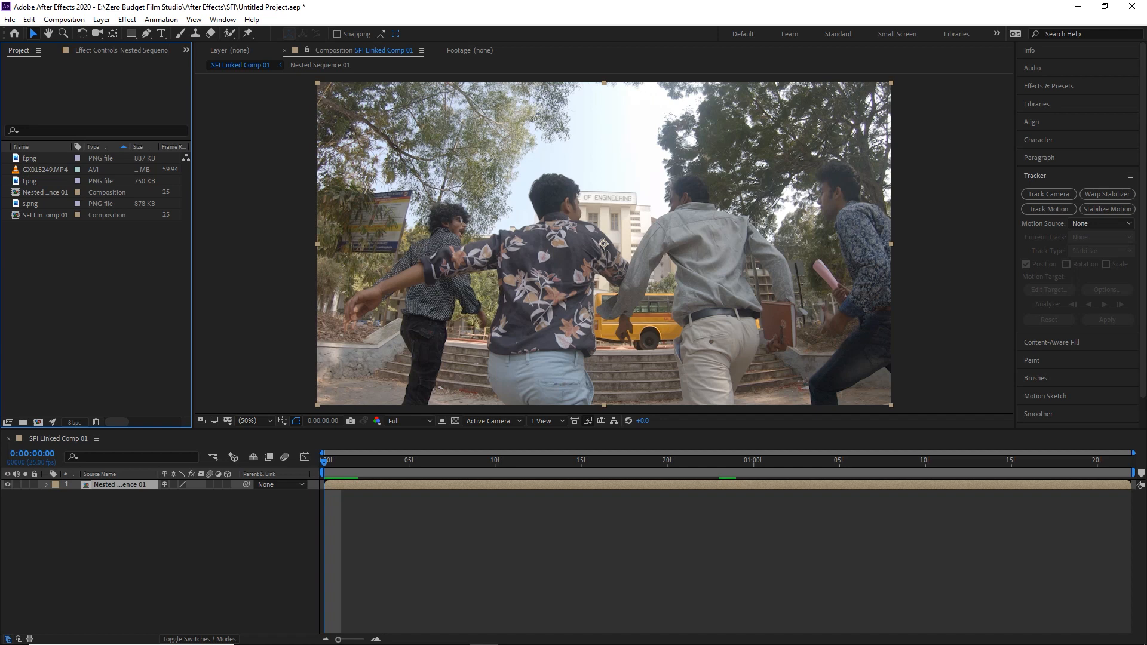
# Play through the clip and examine the college building's facade up close for high-contrast points suitable for tracking.
pyautogui.press('space')
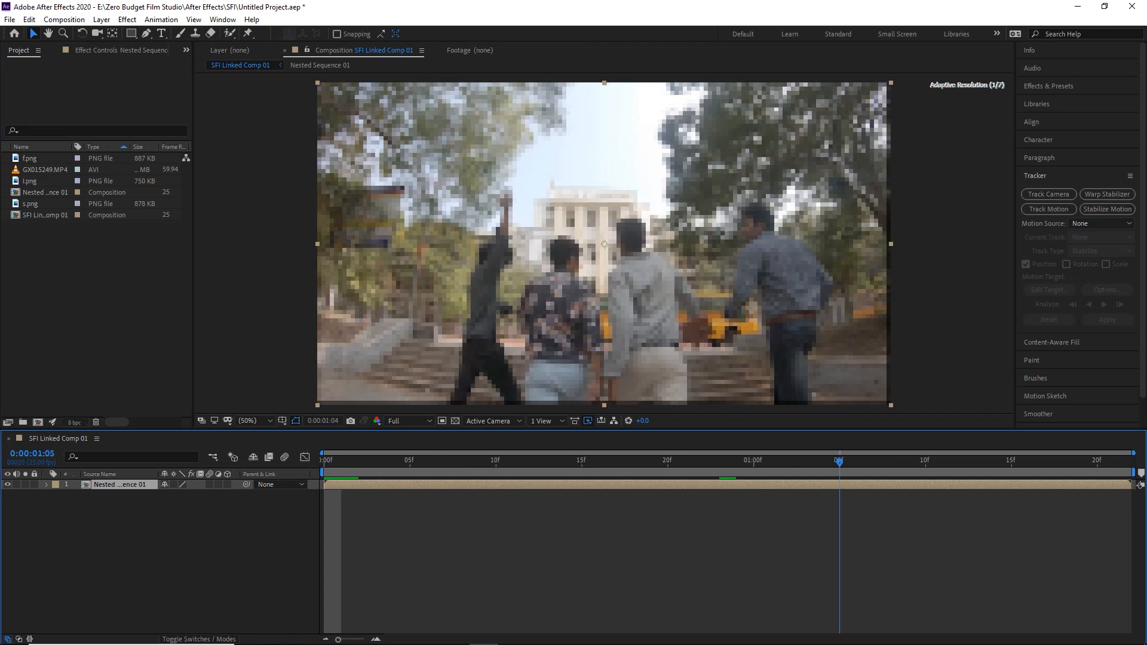
pyautogui.press('space')
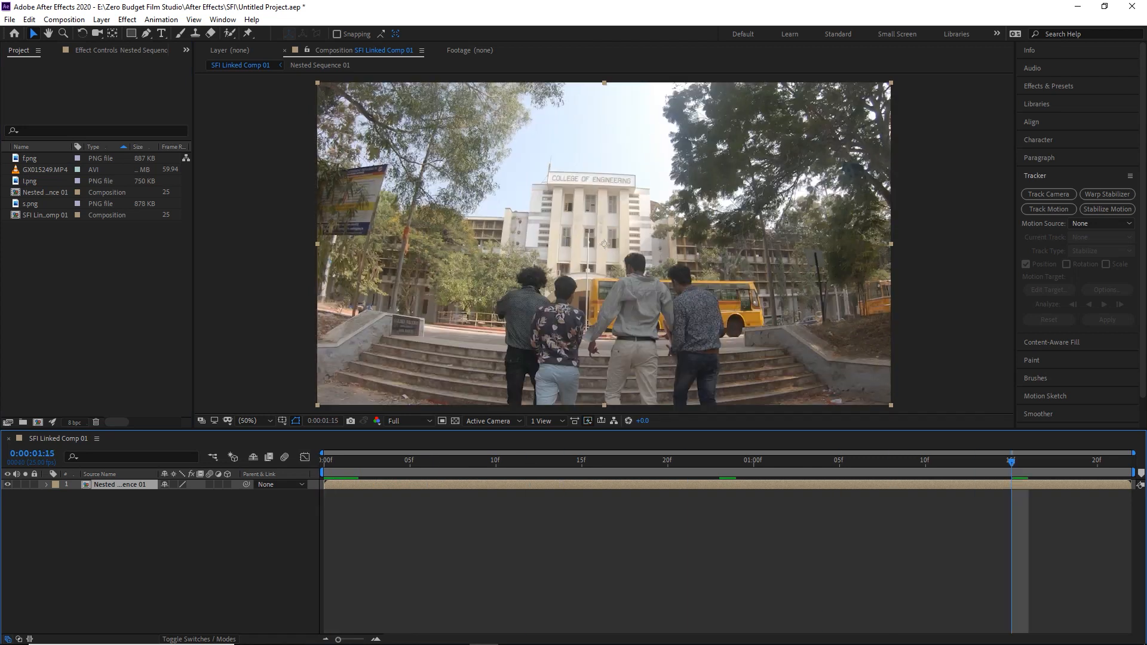
pyautogui.scroll(2, 604, 243)
pyautogui.moveTo(604, 244); pyautogui.dragTo(593, 384)
pyautogui.press('v')
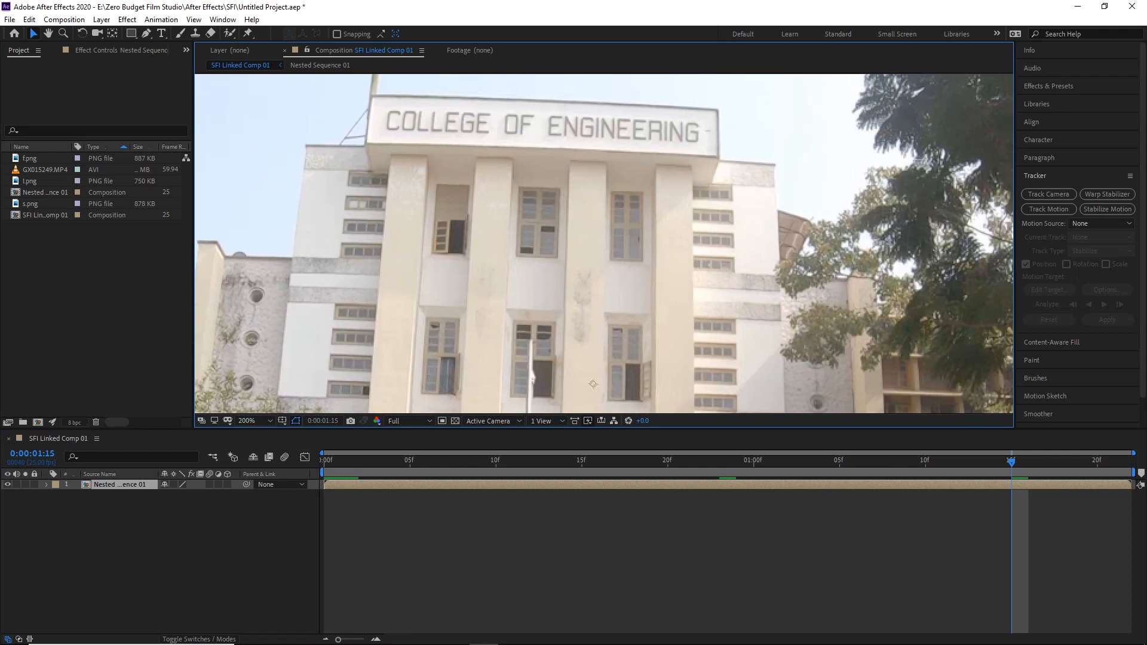
pyautogui.press('space')
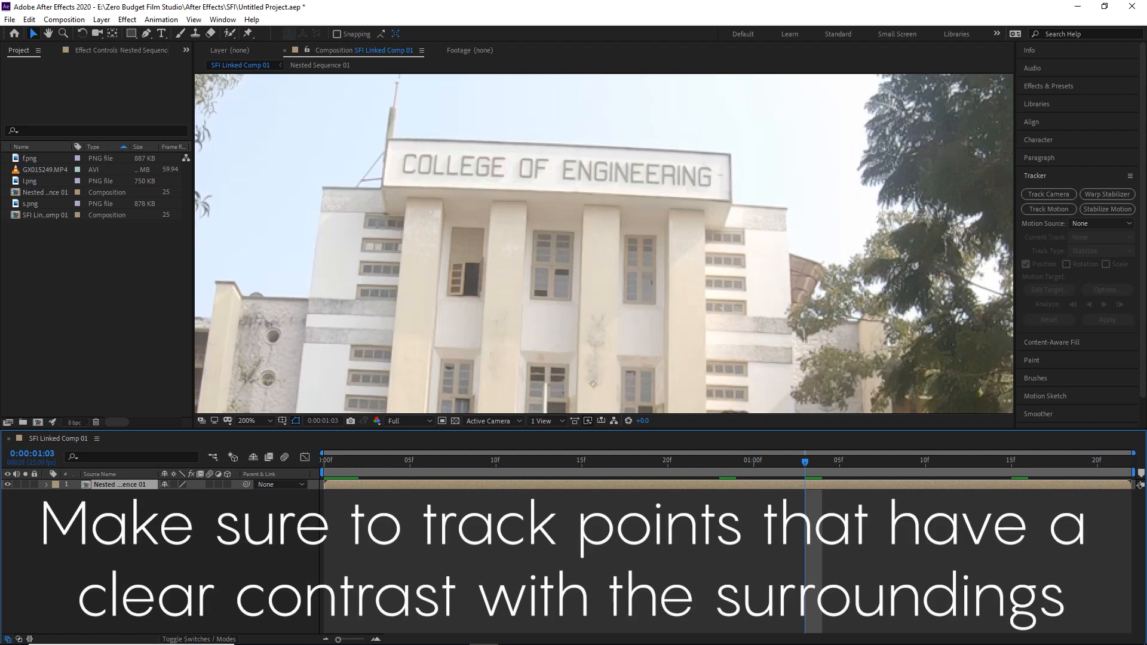
pyautogui.scroll(1, 603, 244)
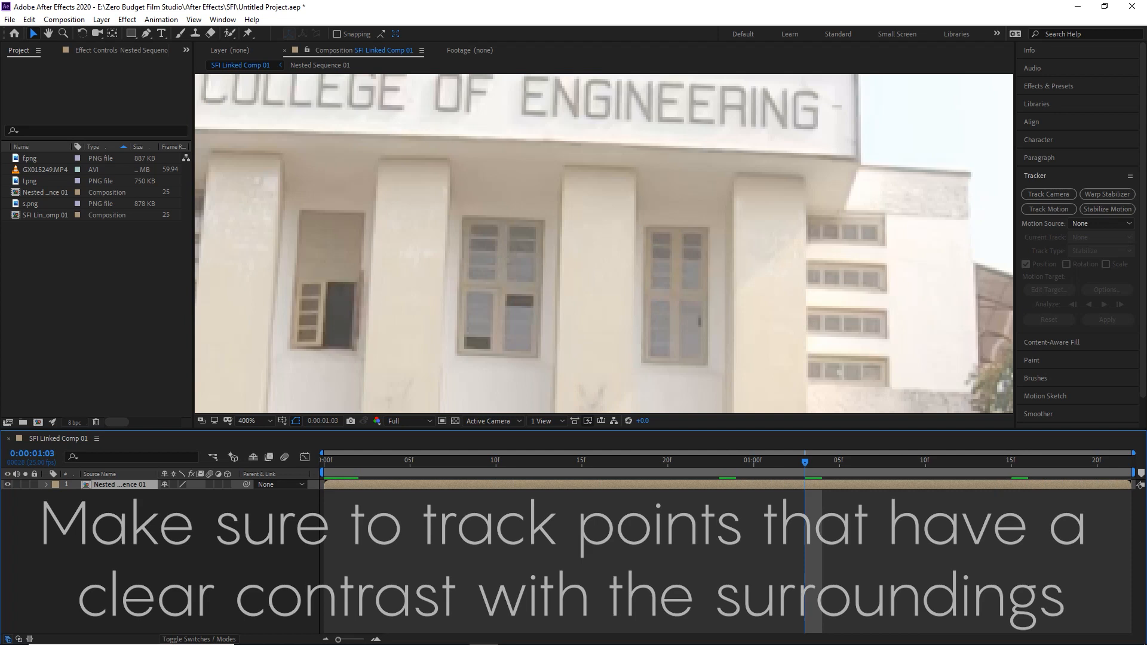
pyautogui.moveTo(839, 375); pyautogui.dragTo(769, 345)
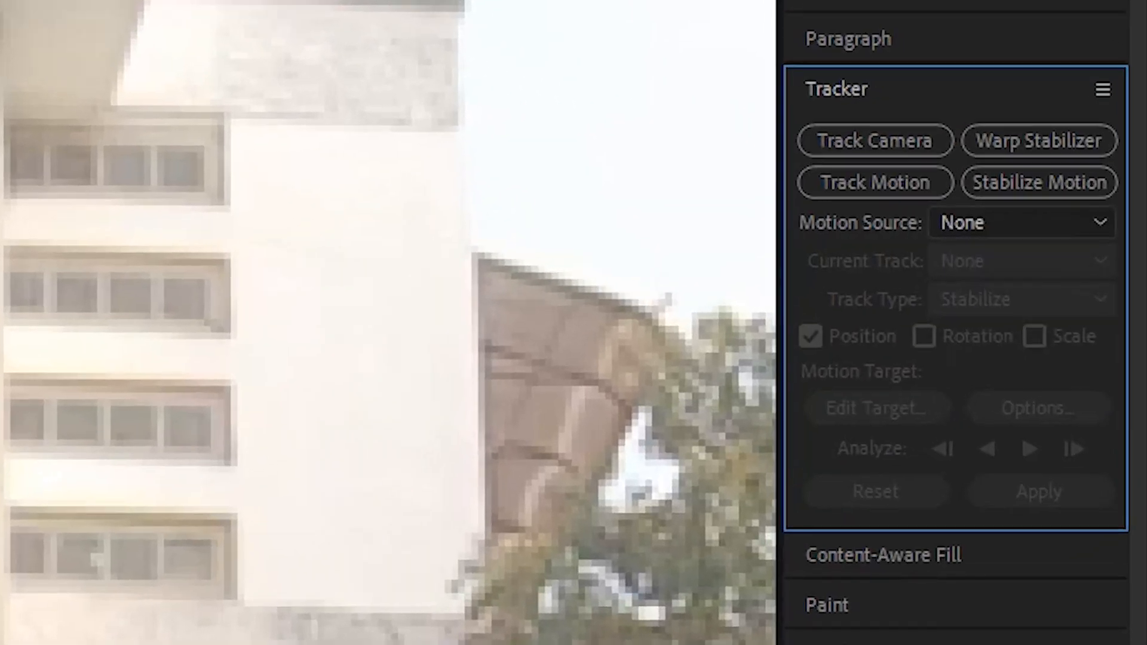
# Start motion tracking on the Nested Sequence 01 layer with rotation and scale tracking enabled alongside position.
pyautogui.click(876, 182)
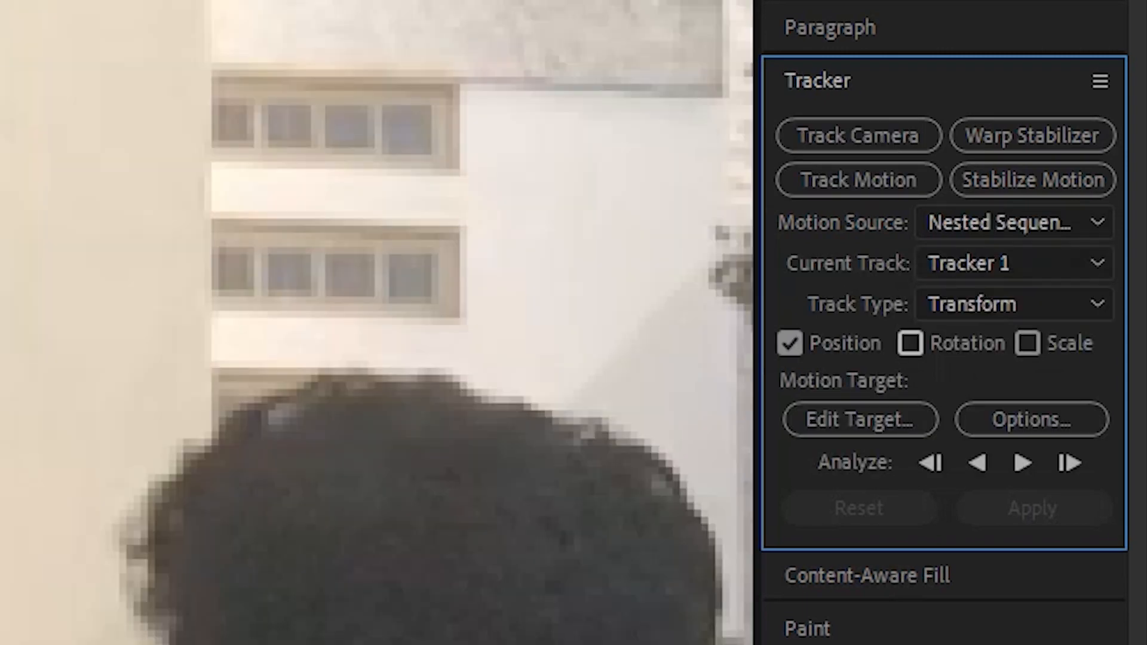
pyautogui.click(911, 343)
pyautogui.click(1028, 343)
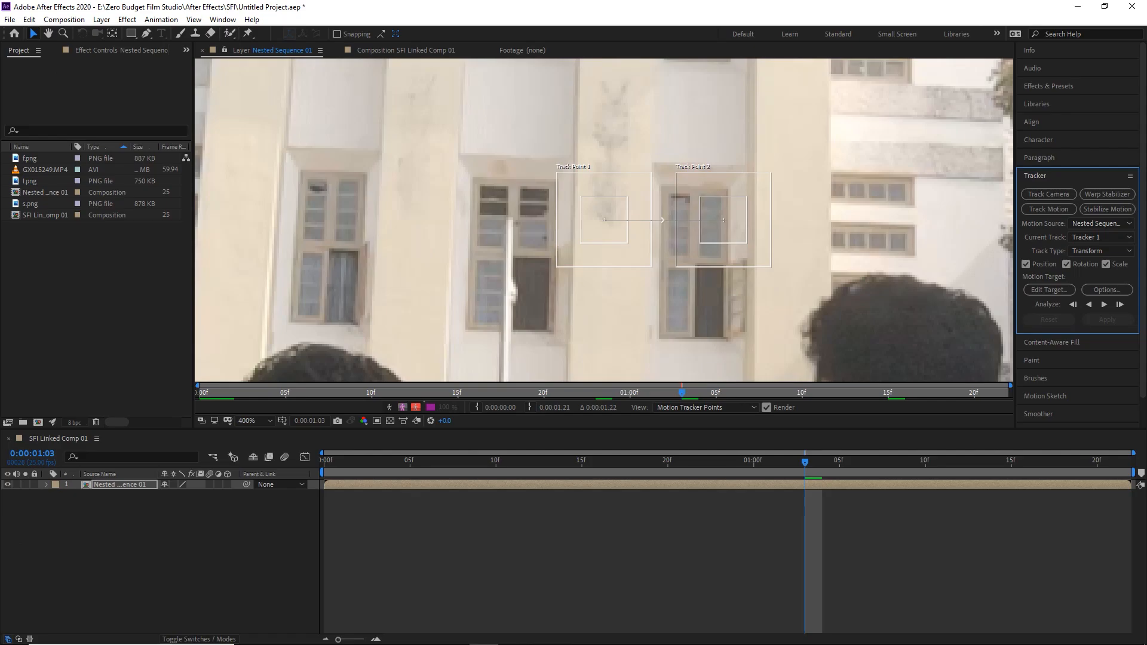
# Place Track Point 1 and Track Point 2 on the dark details of two upper windows, fitting their feature and search regions.
pyautogui.moveTo(598, 229); pyautogui.dragTo(551, 295)
pyautogui.moveTo(504, 246); pyautogui.dragTo(396, 107)
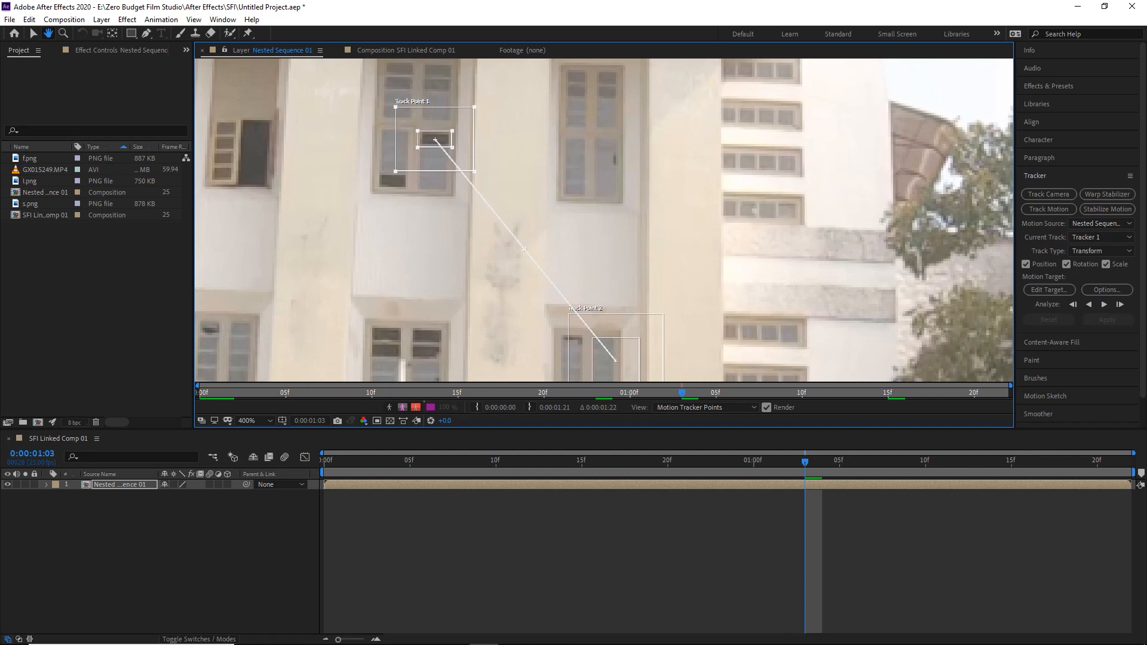
pyautogui.moveTo(616, 359); pyautogui.dragTo(629, 174)
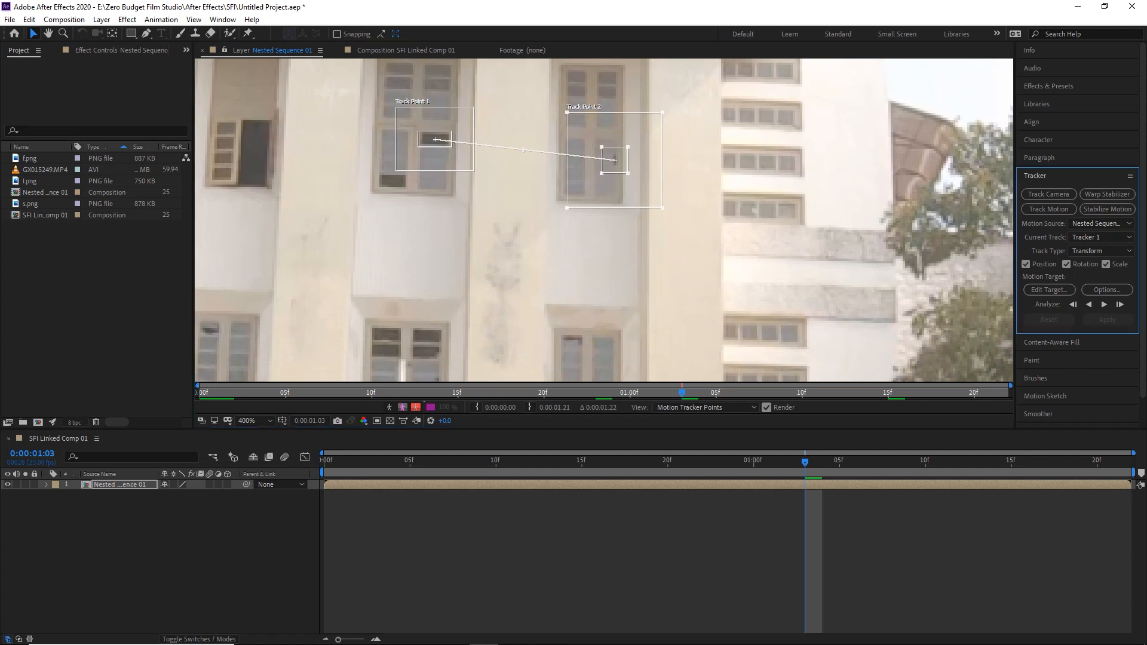
pyautogui.moveTo(663, 208); pyautogui.dragTo(660, 206)
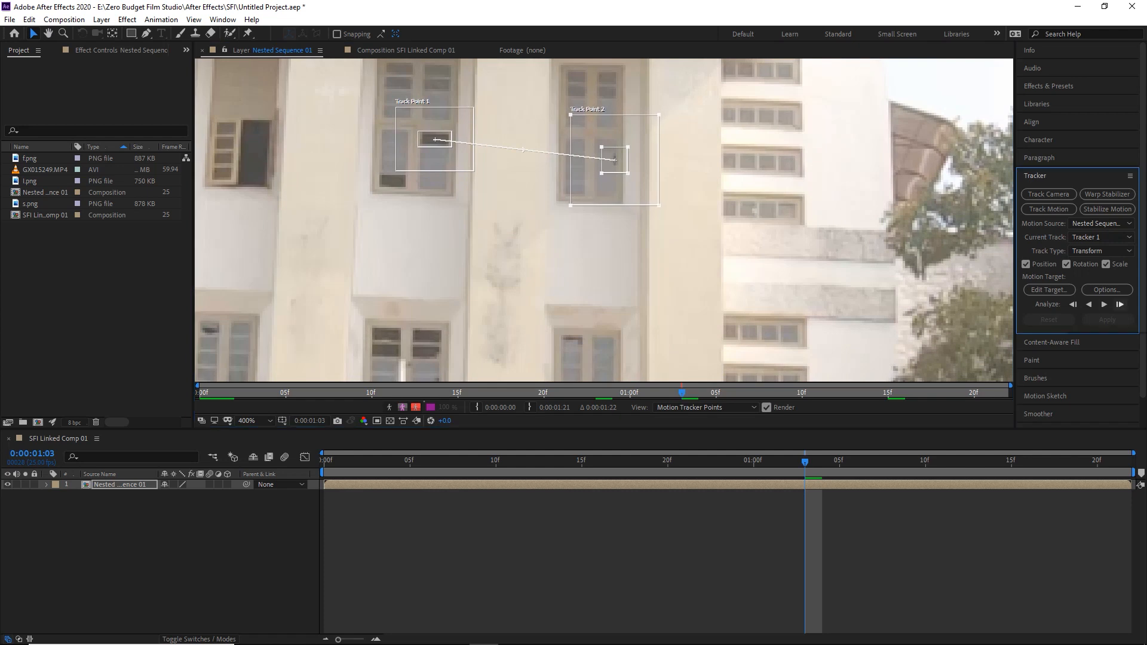
# Analyze the track forward from 0:00:01:03, two single frames first and the rest of the clip continuously.
pyautogui.click(1120, 305)
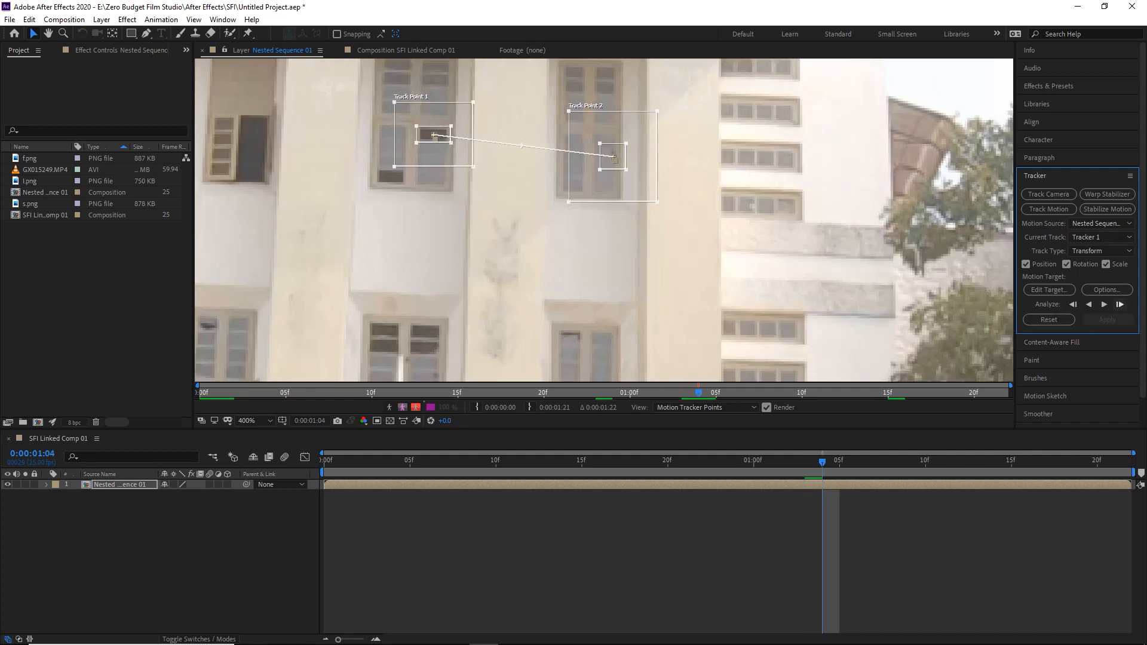
pyautogui.click(1120, 304)
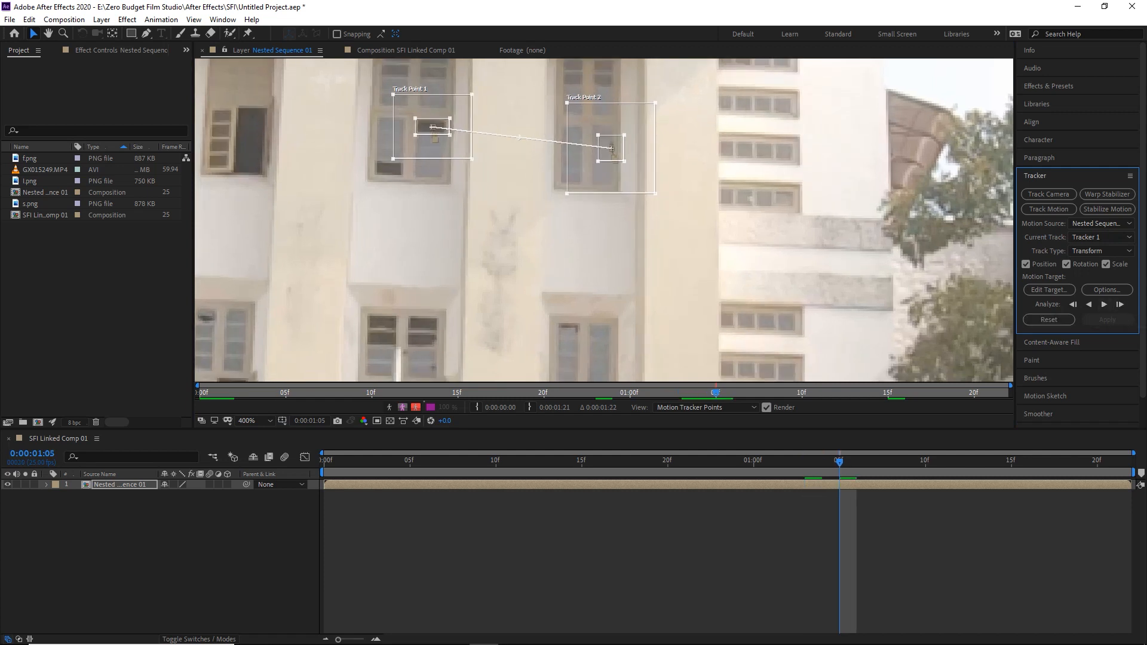
pyautogui.click(1105, 304)
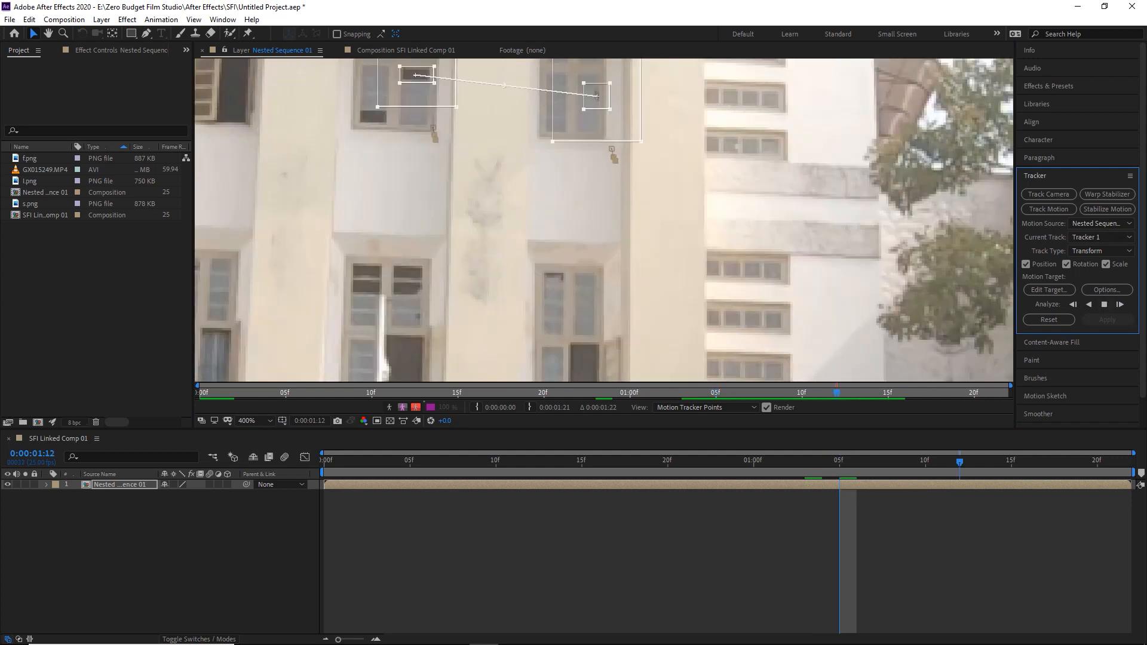
# Return to 0:00:01:03 and analyze the track backward to the start of the clip.
pyautogui.moveTo(568, 150); pyautogui.dragTo(614, 289)
pyautogui.moveTo(1115, 462); pyautogui.dragTo(805, 462)
pyautogui.click(1073, 304)
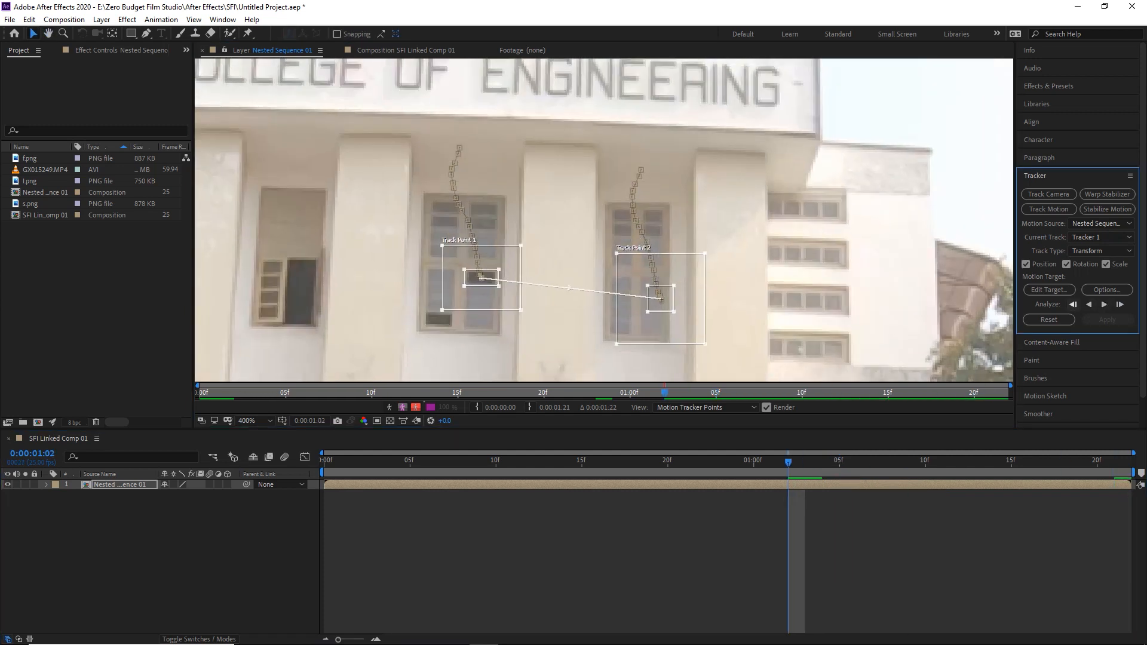
pyautogui.click(1089, 304)
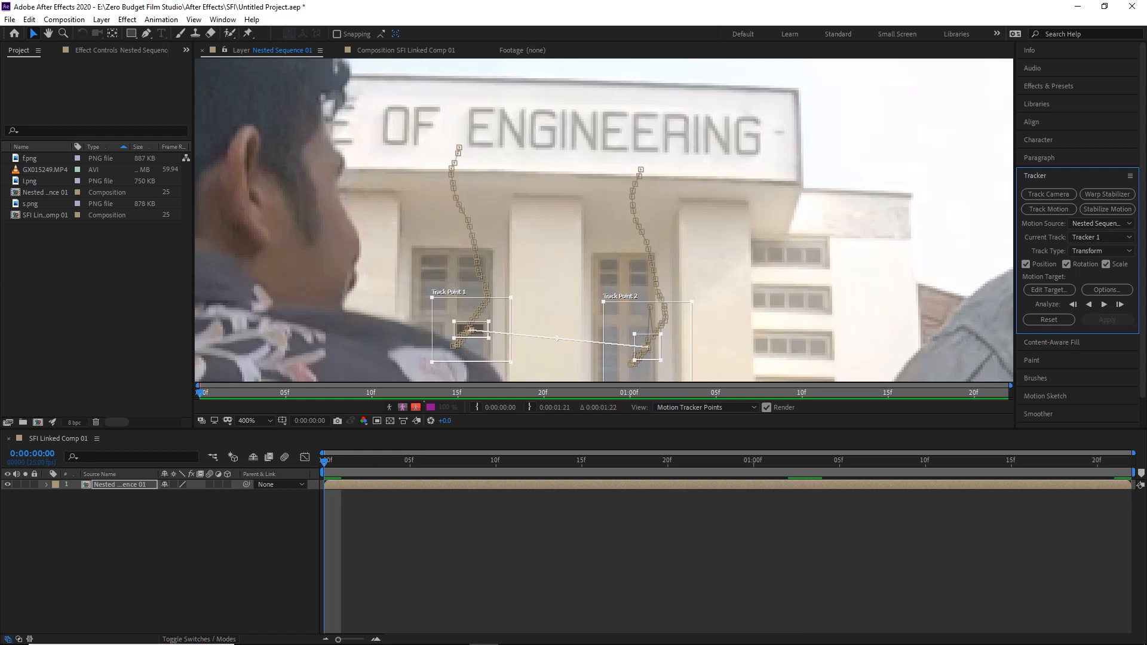
# Correct the stray Track Point 2 at 0:00:00:16 by moving it back onto the window's dark detail, and recheck the track.
pyautogui.scroll(1, 649, 347)
pyautogui.moveTo(637, 269); pyautogui.dragTo(579, 344)
pyautogui.scroll(1, 484, 370)
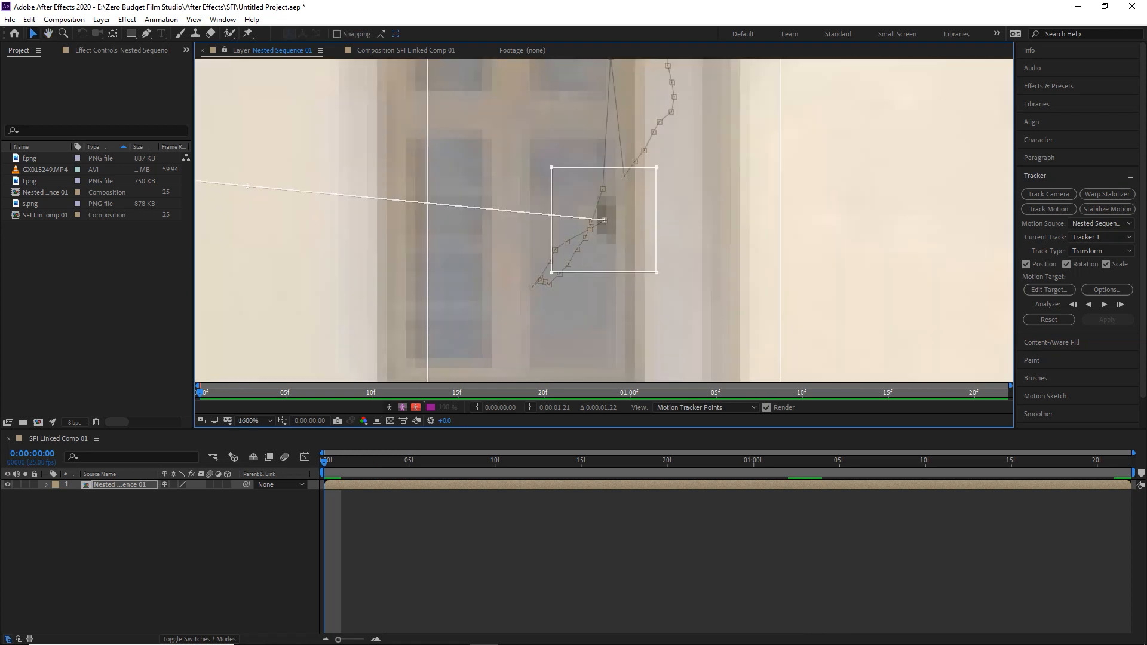
pyautogui.moveTo(603, 222); pyautogui.dragTo(530, 321)
pyautogui.press('v')
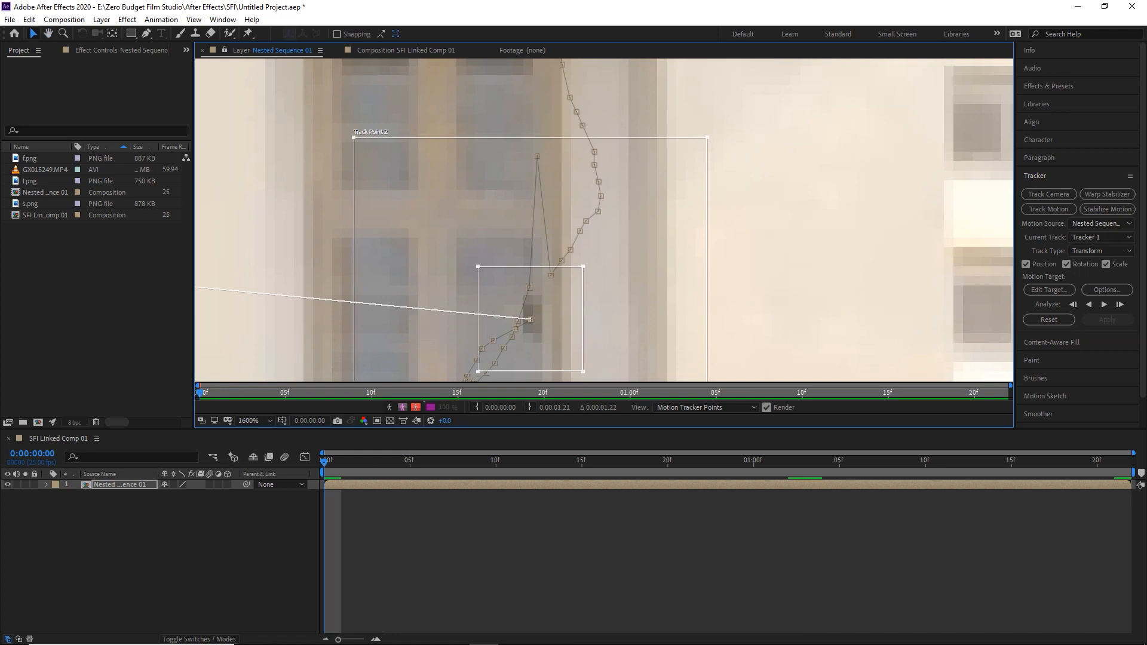
pyautogui.press('space')
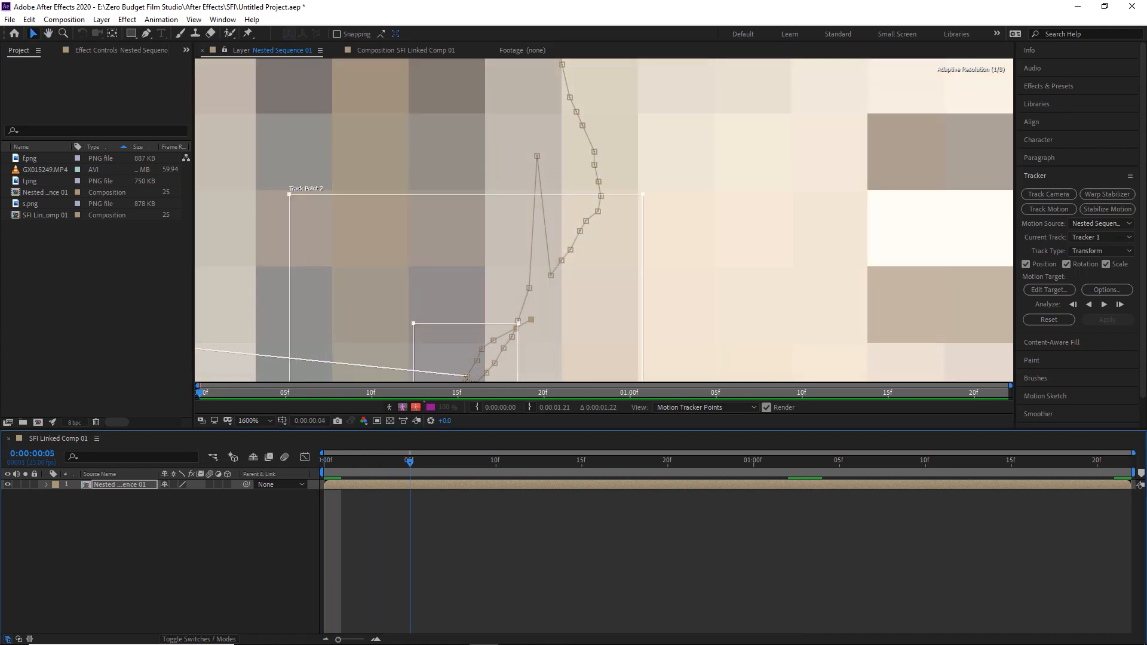
pyautogui.press('pageup')
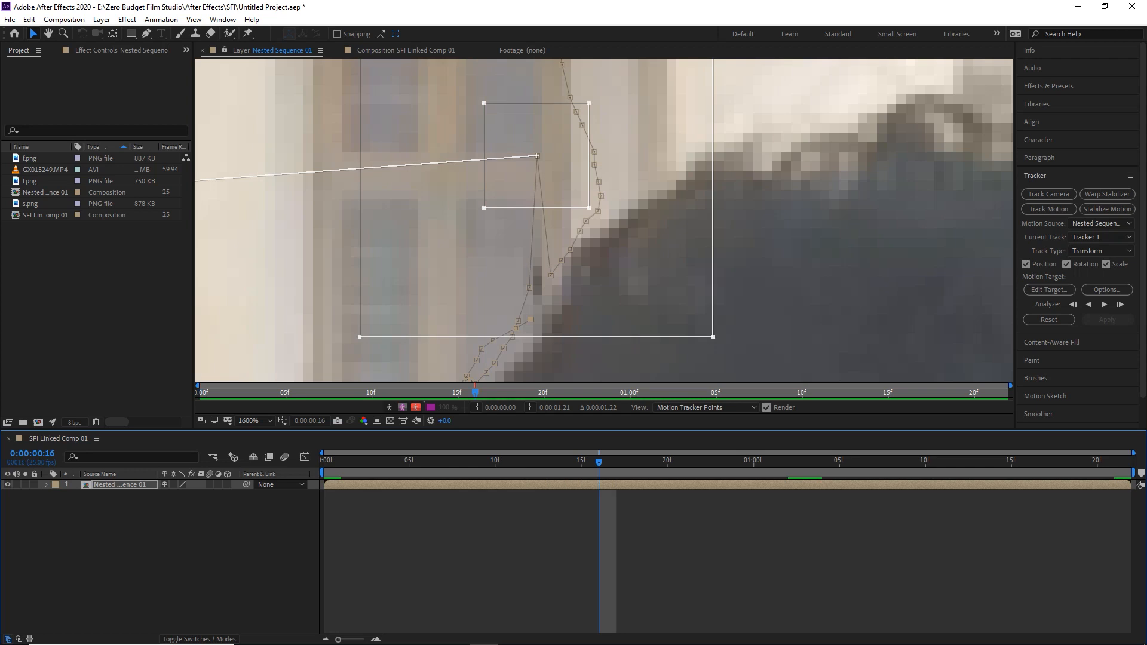
pyautogui.moveTo(536, 156); pyautogui.dragTo(538, 283)
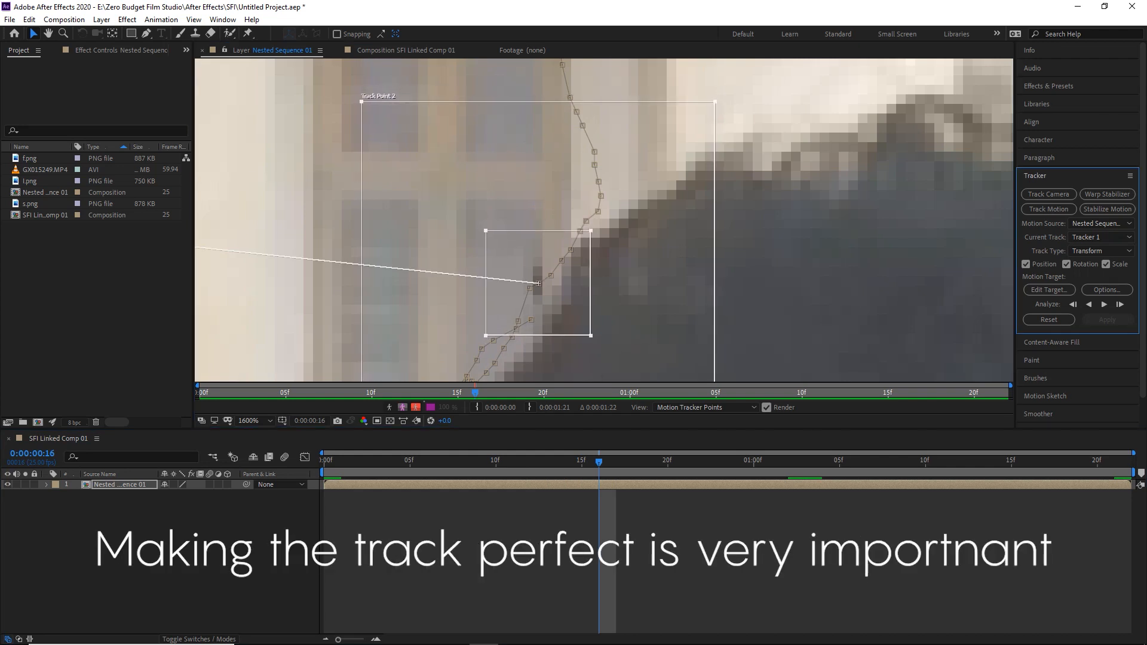
pyautogui.press(',')
pyautogui.press(',')
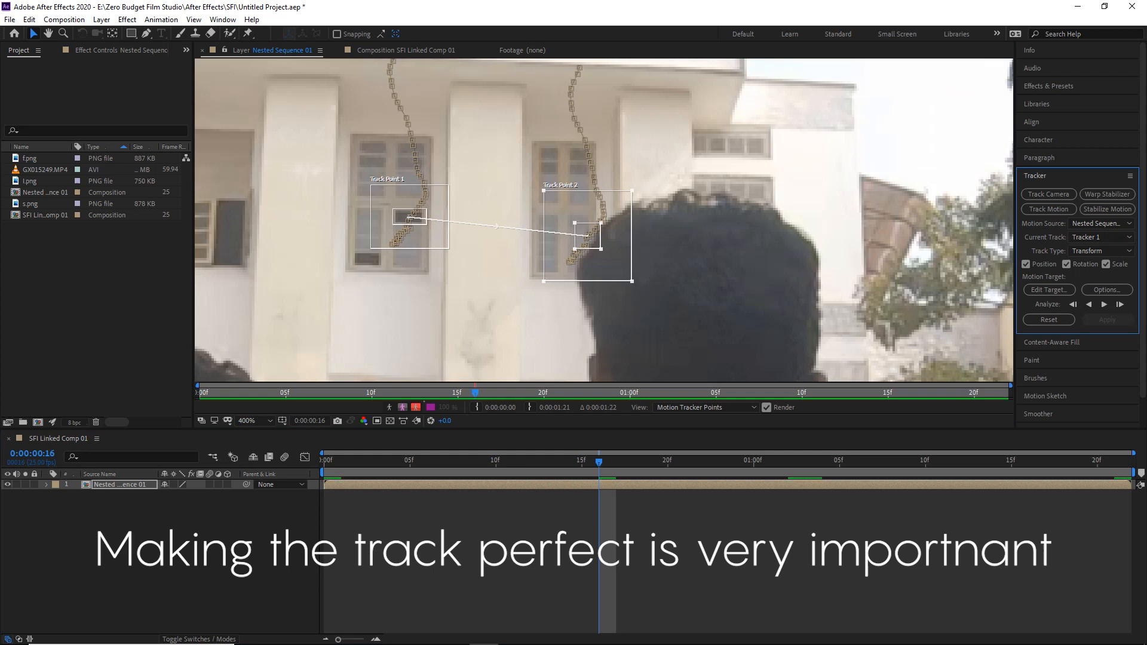
pyautogui.moveTo(599, 462); pyautogui.dragTo(322, 462)
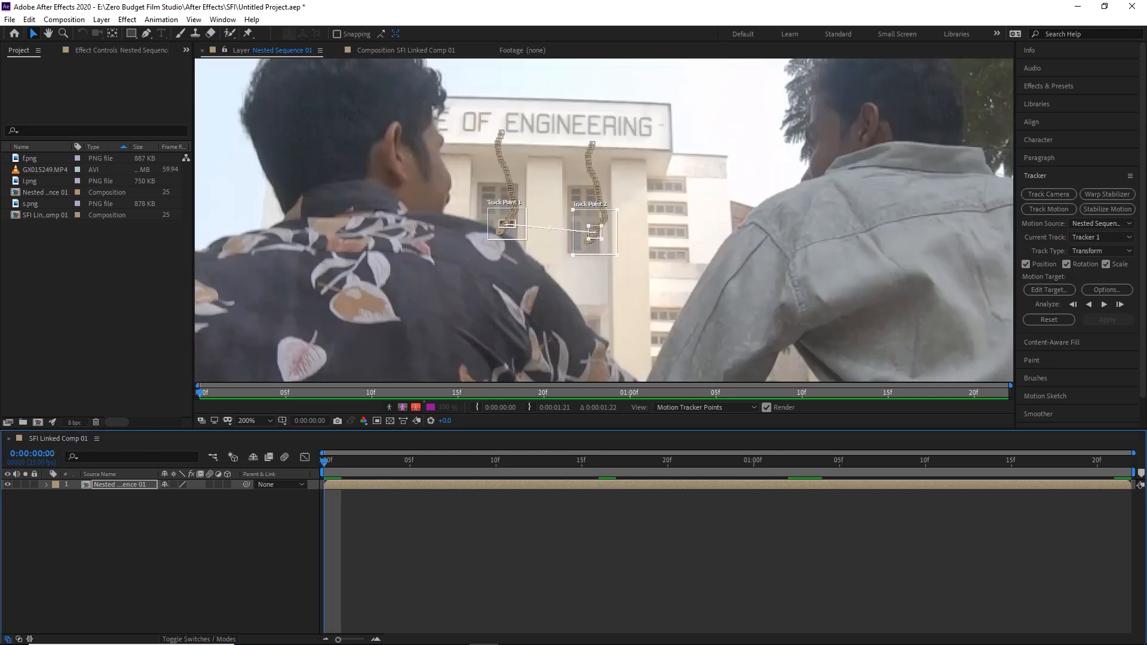
pyautogui.press('space')
pyautogui.click(547, 463)
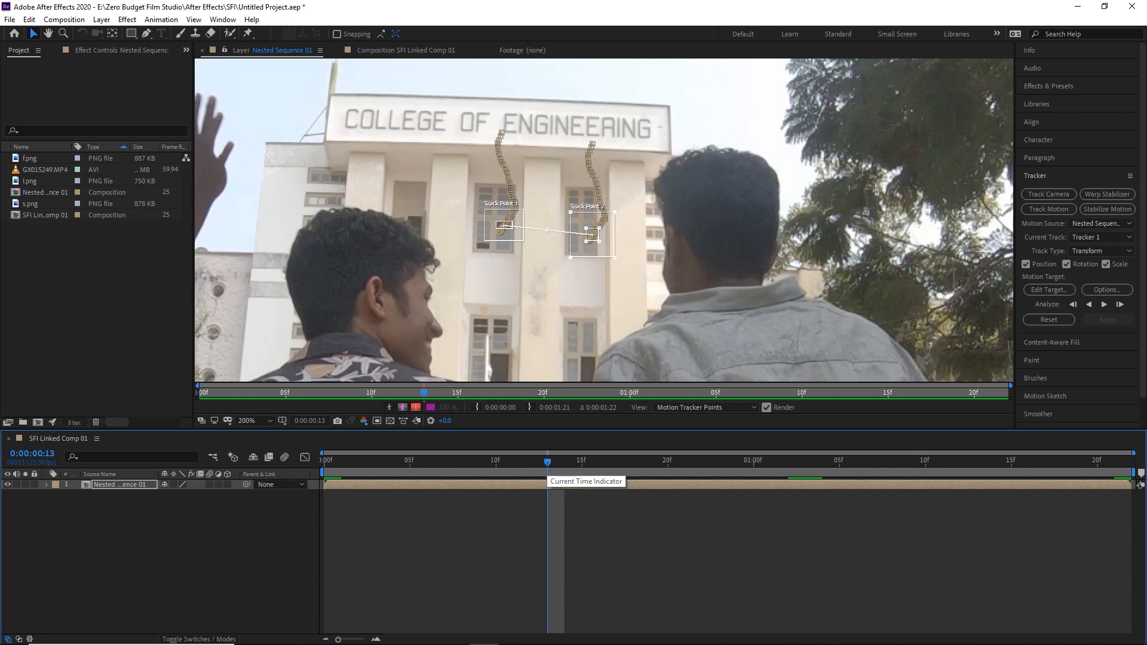
# Return to the first frame and add a null object to SFI Linked Comp 01.
pyautogui.moveTo(548, 462); pyautogui.dragTo(323, 463)
pyautogui.rightClick(185, 526)
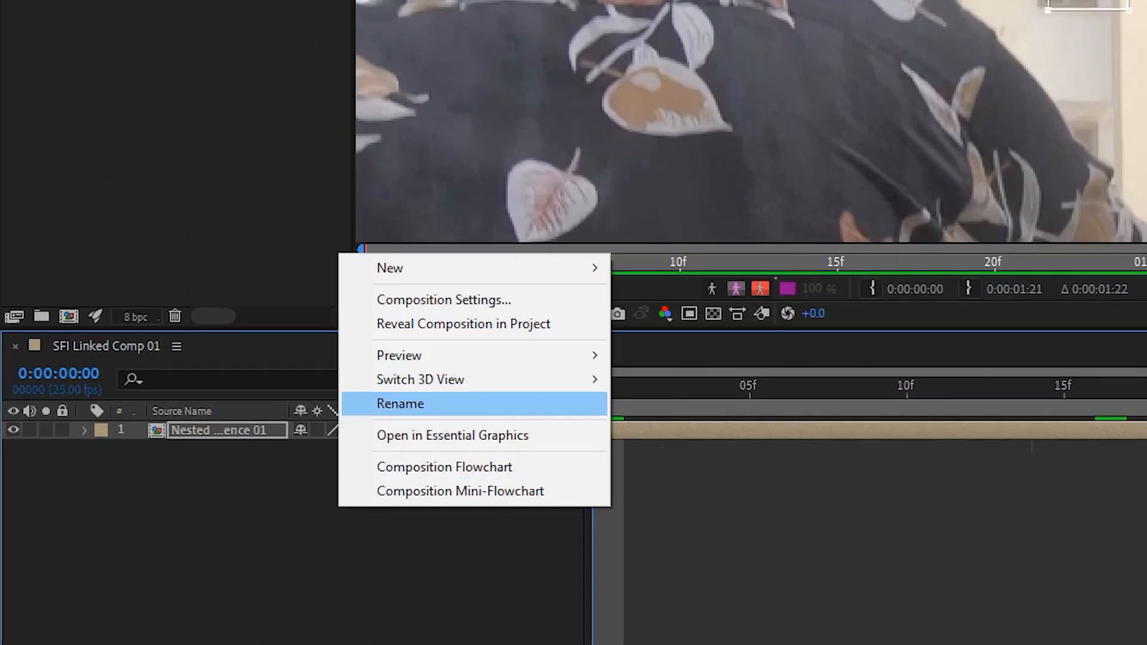
pyautogui.moveTo(418, 268)
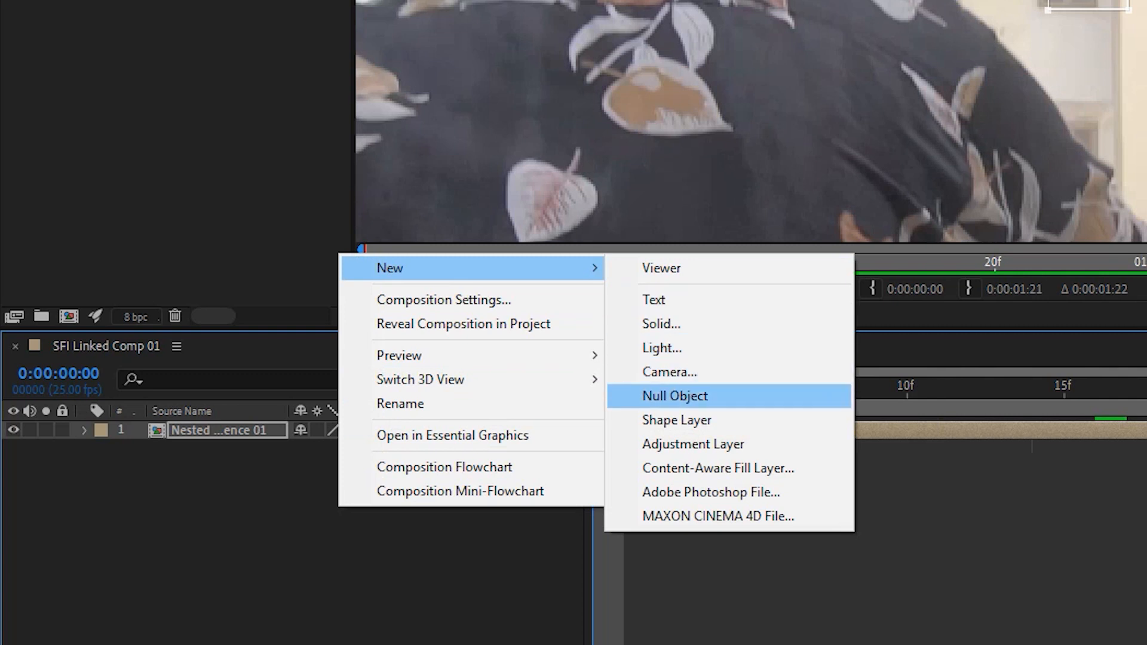
pyautogui.click(676, 396)
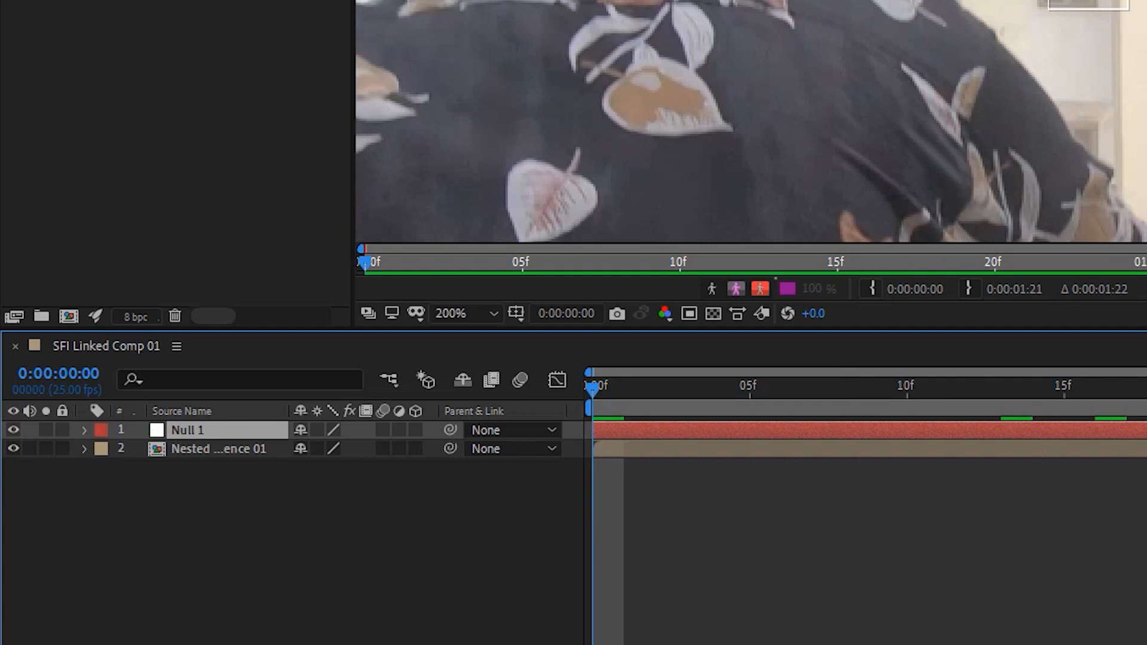
# Set Null 1 as the motion target of the nested sequence's track and apply the track in the X and Y dimensions.
pyautogui.click(218, 448)
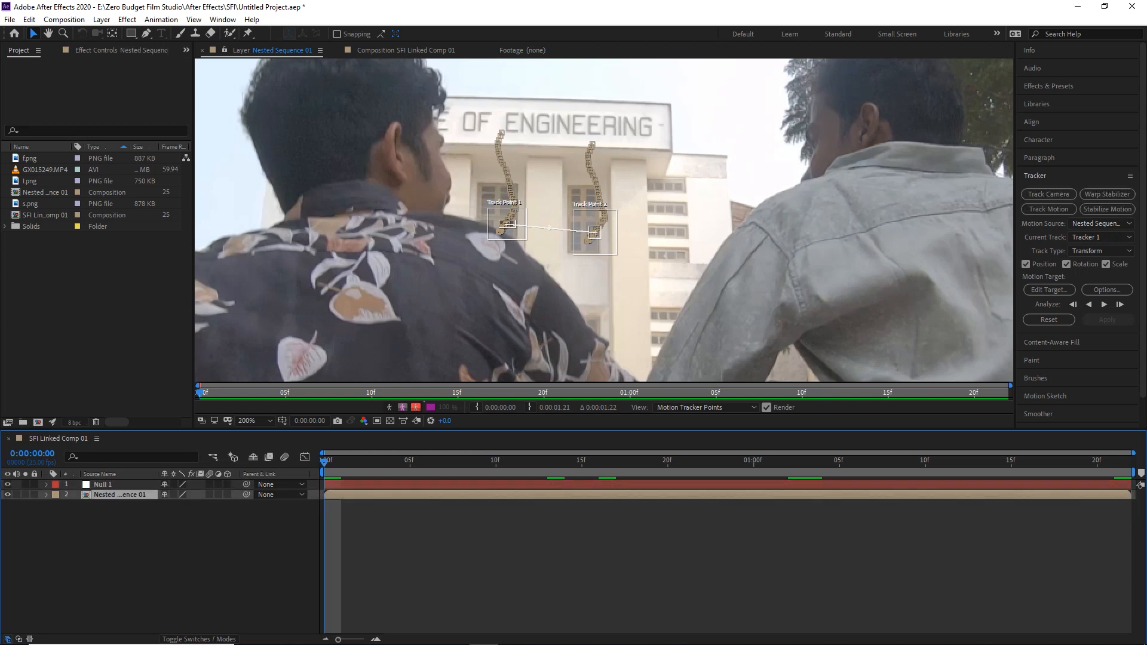
pyautogui.click(1049, 290)
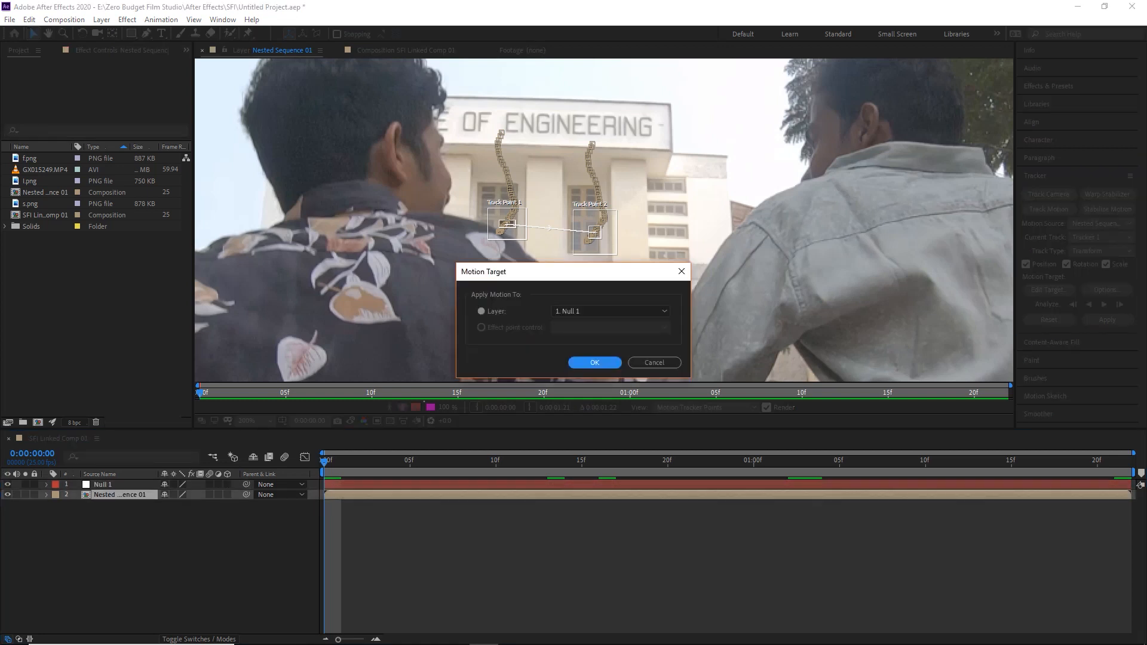
pyautogui.click(577, 324)
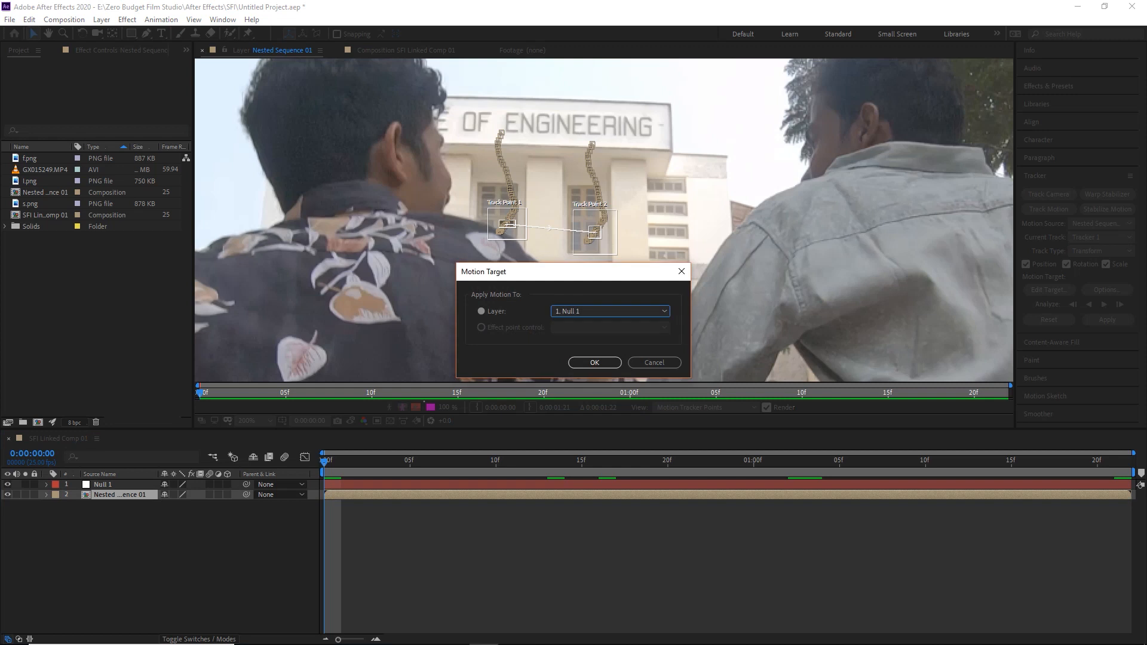
pyautogui.press('Return')
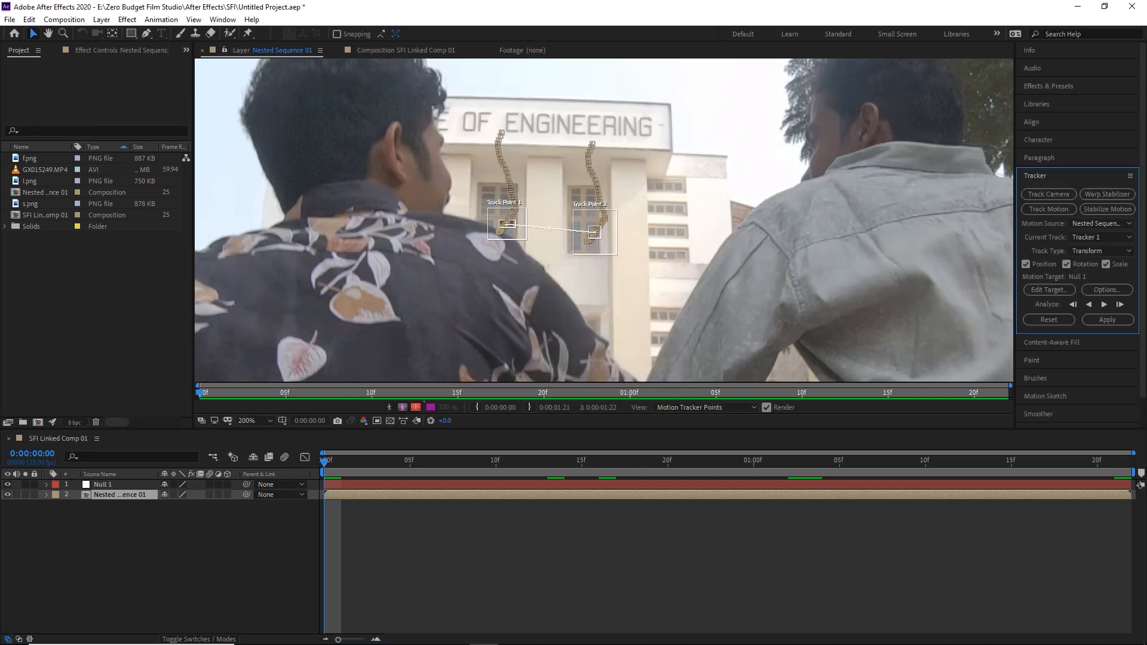
pyautogui.click(1107, 320)
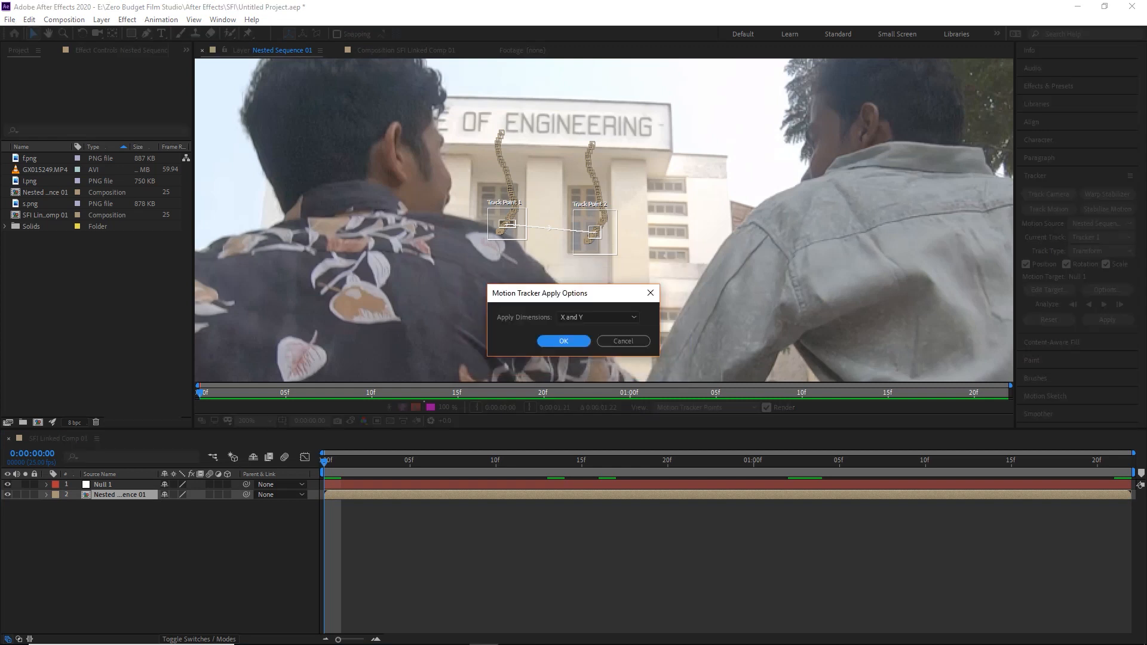
pyautogui.click(597, 317)
pyautogui.click(592, 329)
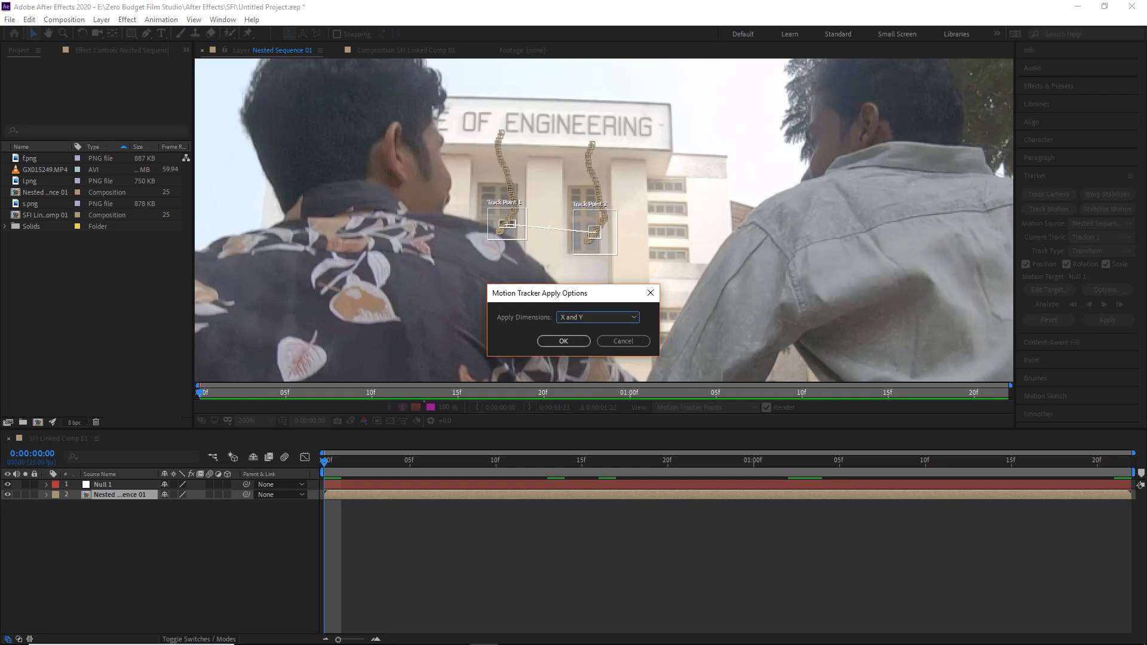
pyautogui.press('Return')
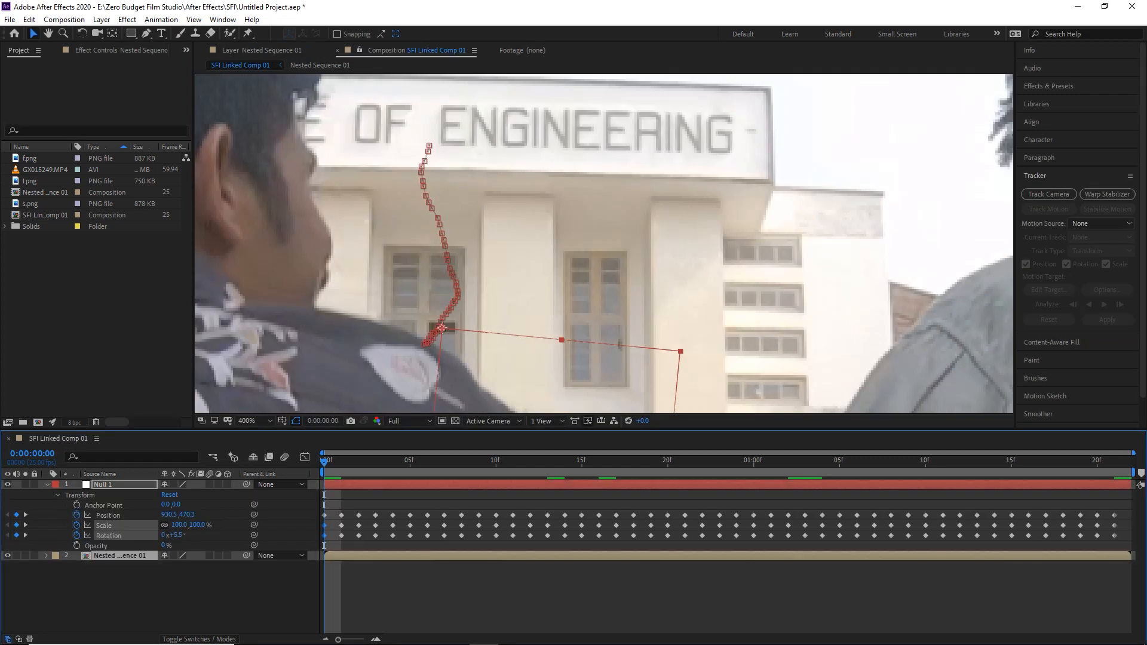
# Preview the null's tracked motion over the building, return to the first frame and collapse the null's keyframed properties.
pyautogui.press(',')
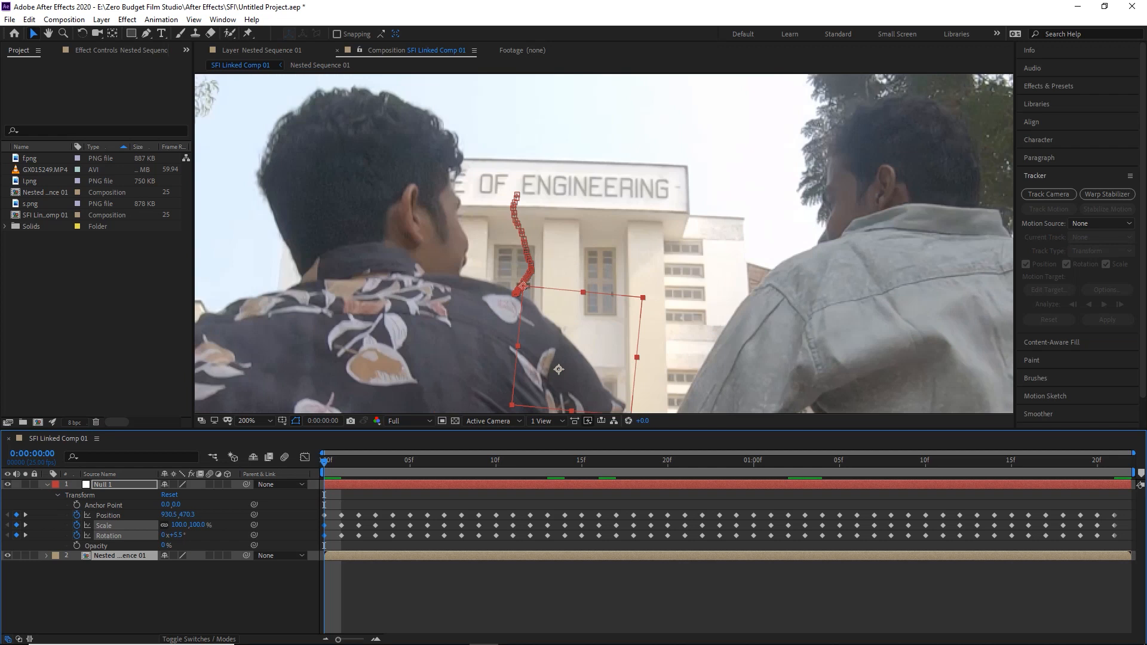
pyautogui.moveTo(604, 299); pyautogui.dragTo(603, 232)
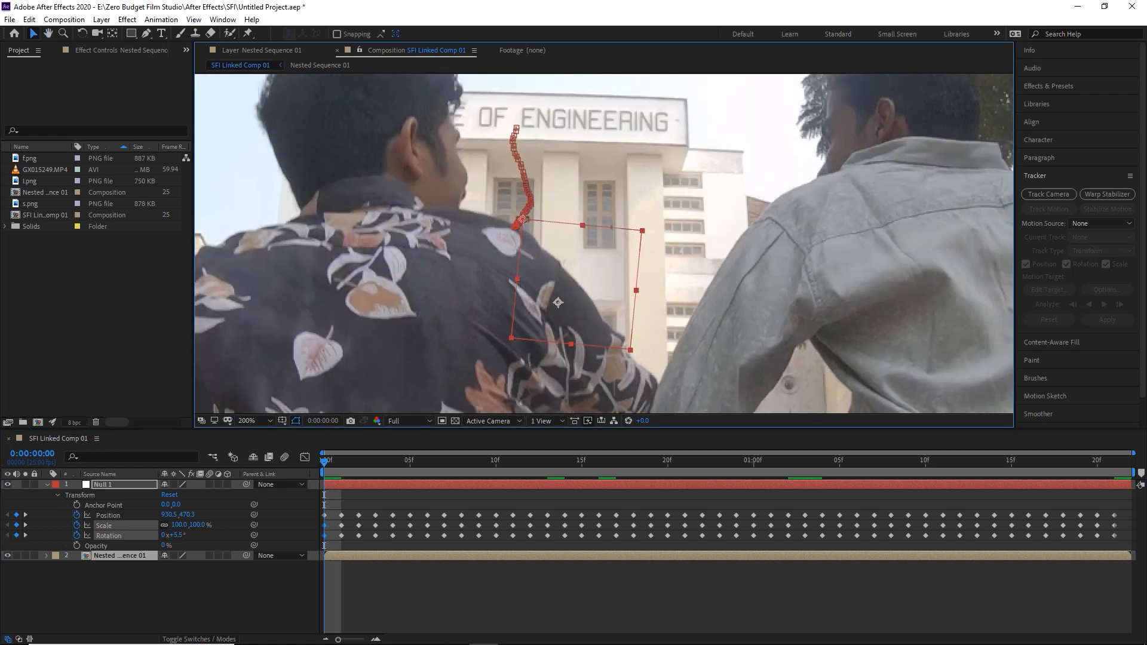
pyautogui.press('space')
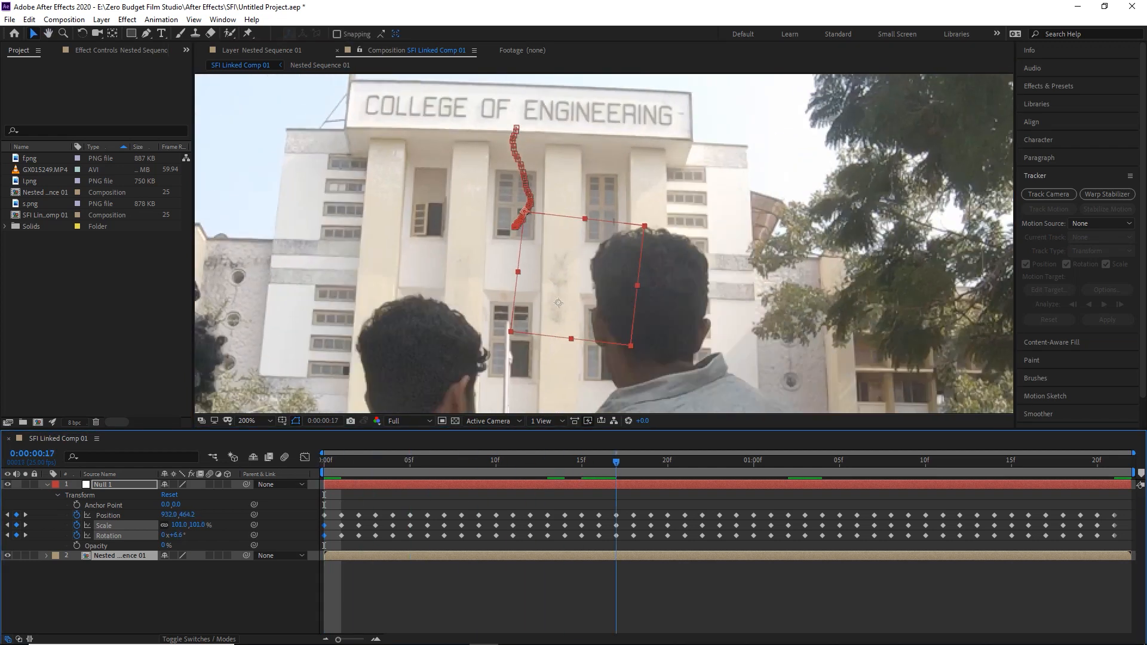
pyautogui.moveTo(805, 462); pyautogui.dragTo(324, 462)
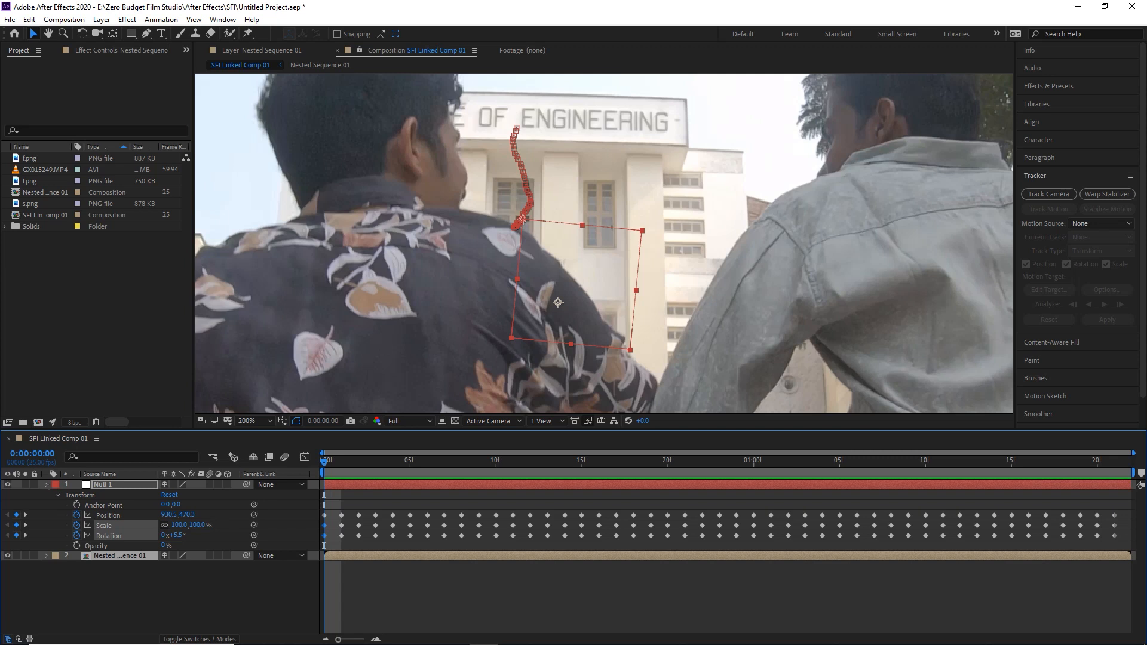
pyautogui.press('u')
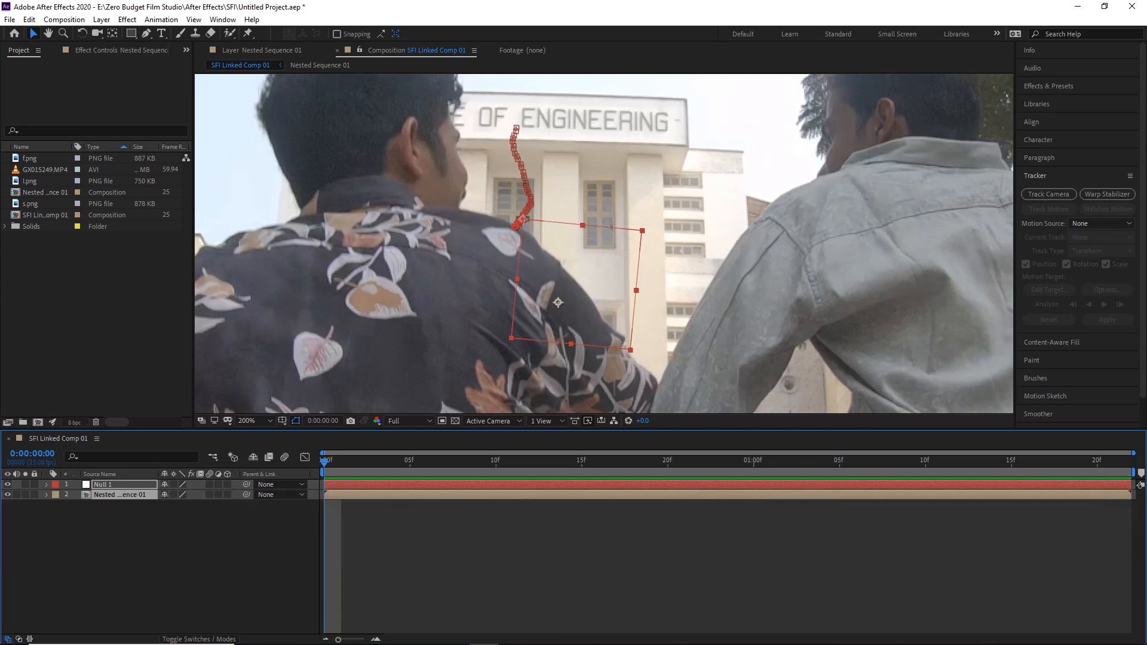
# Add I.png to the composition directly beneath Null 1 and scale it down to 1.0%.
pyautogui.click(30, 159)
pyautogui.click(30, 181)
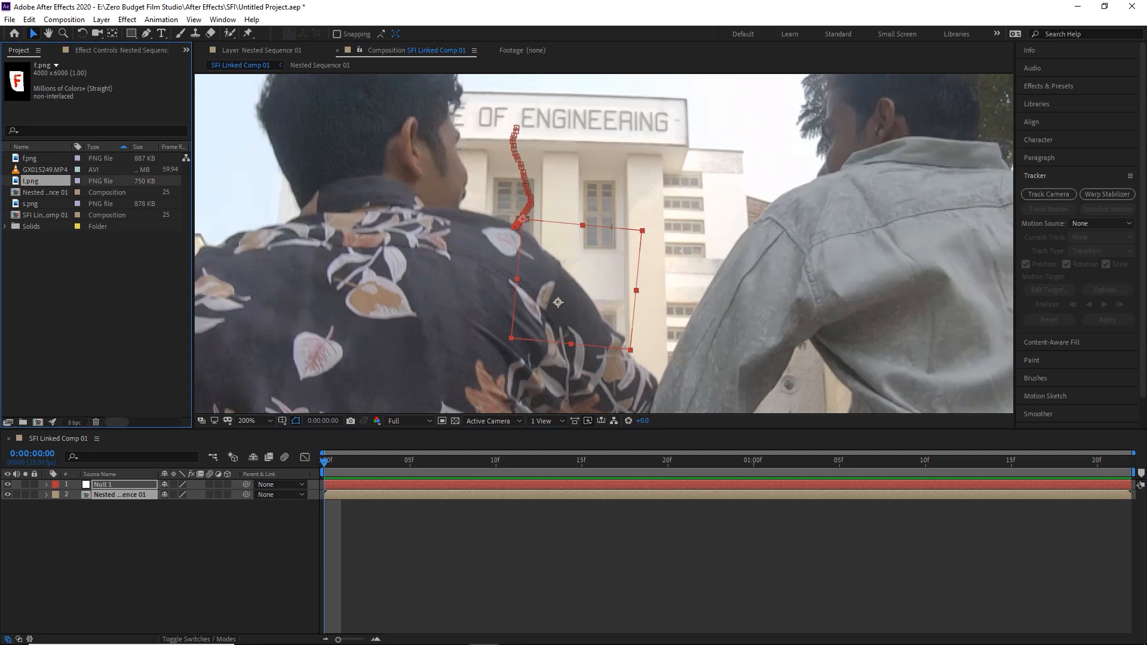
pyautogui.click(31, 203)
pyautogui.click(30, 158)
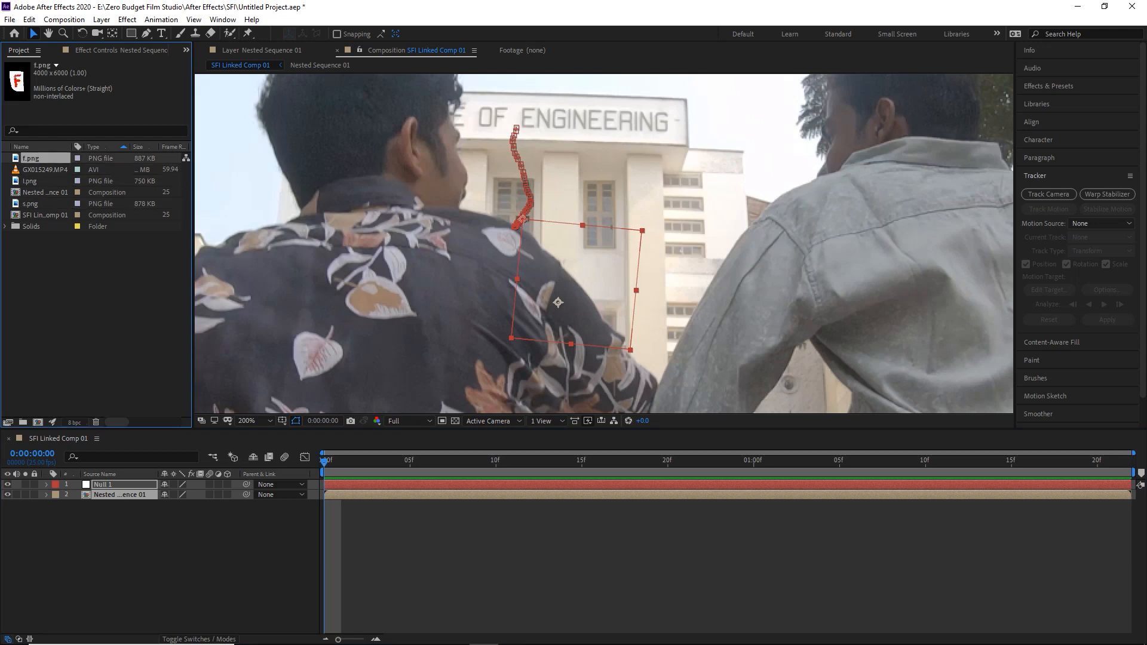
pyautogui.moveTo(30, 181); pyautogui.dragTo(97, 488)
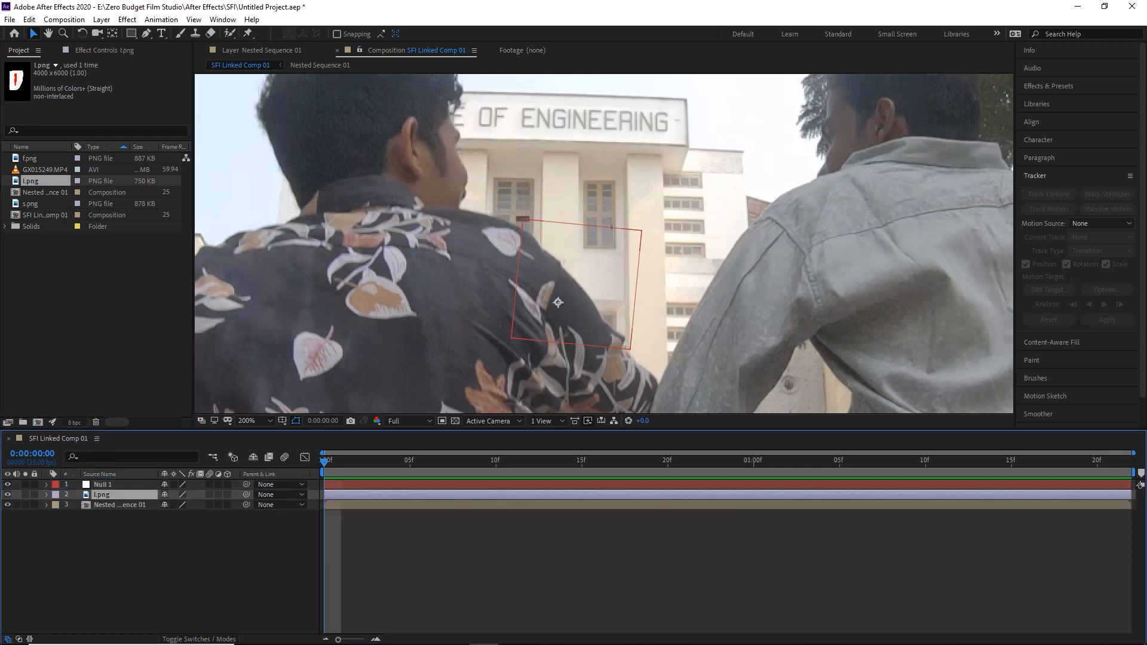
pyautogui.press('s')
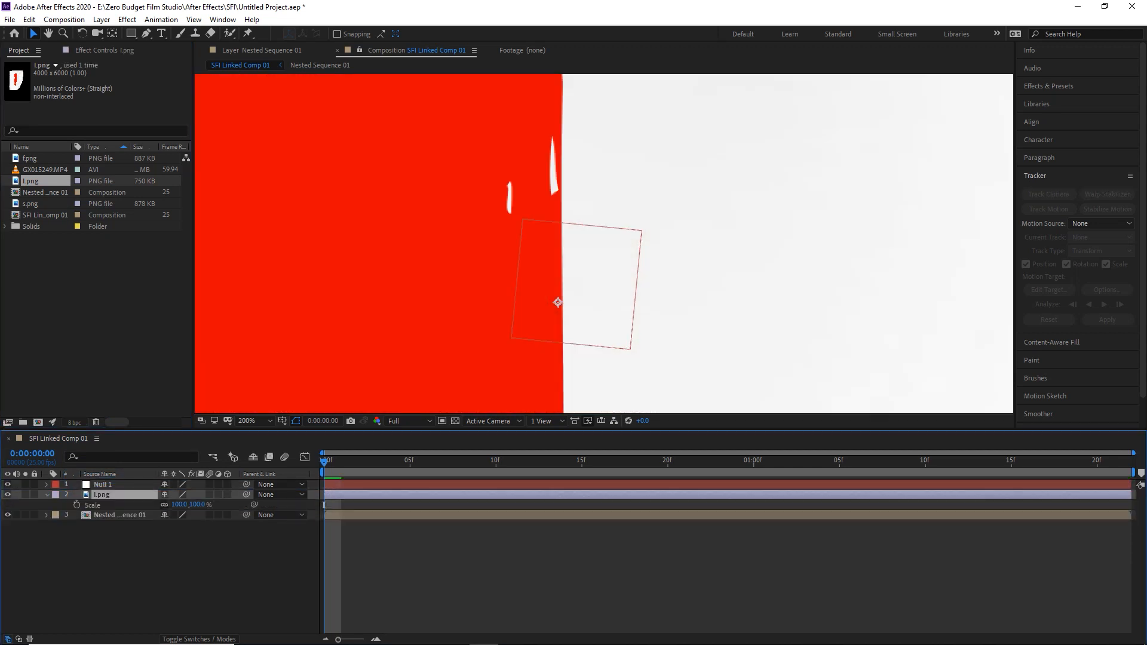
pyautogui.moveTo(180, 505); pyautogui.dragTo(119, 505)
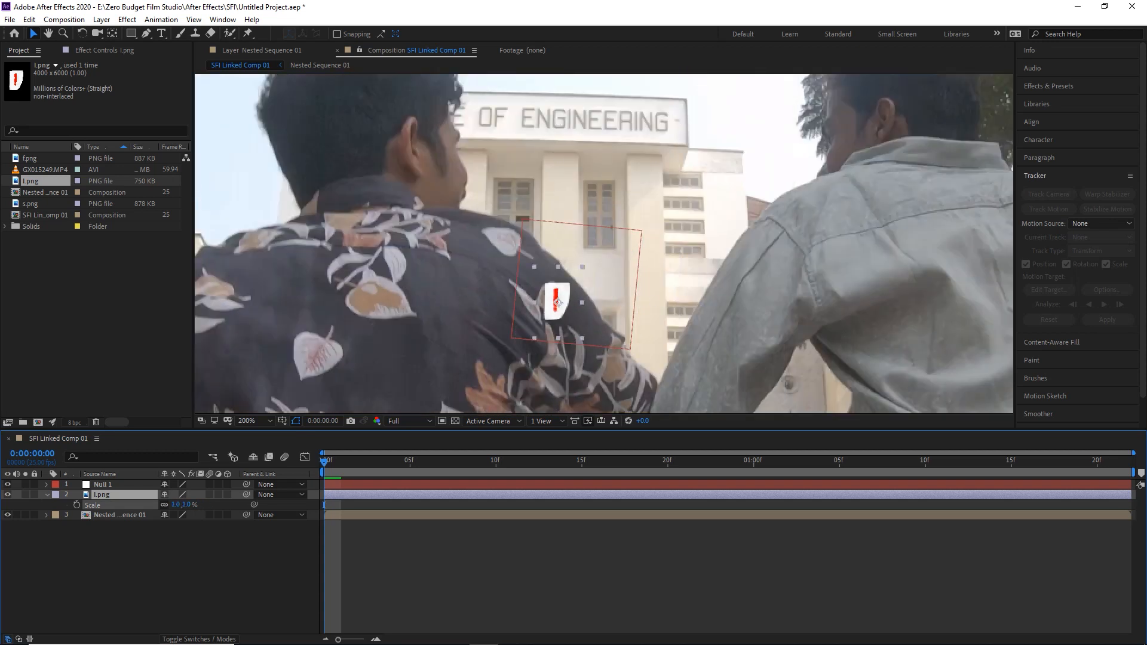
# Place I.png on the wall below the upper window just right of the track path and set its scale to 1.5%.
pyautogui.moveTo(558, 302); pyautogui.dragTo(598, 267)
pyautogui.click(176, 505)
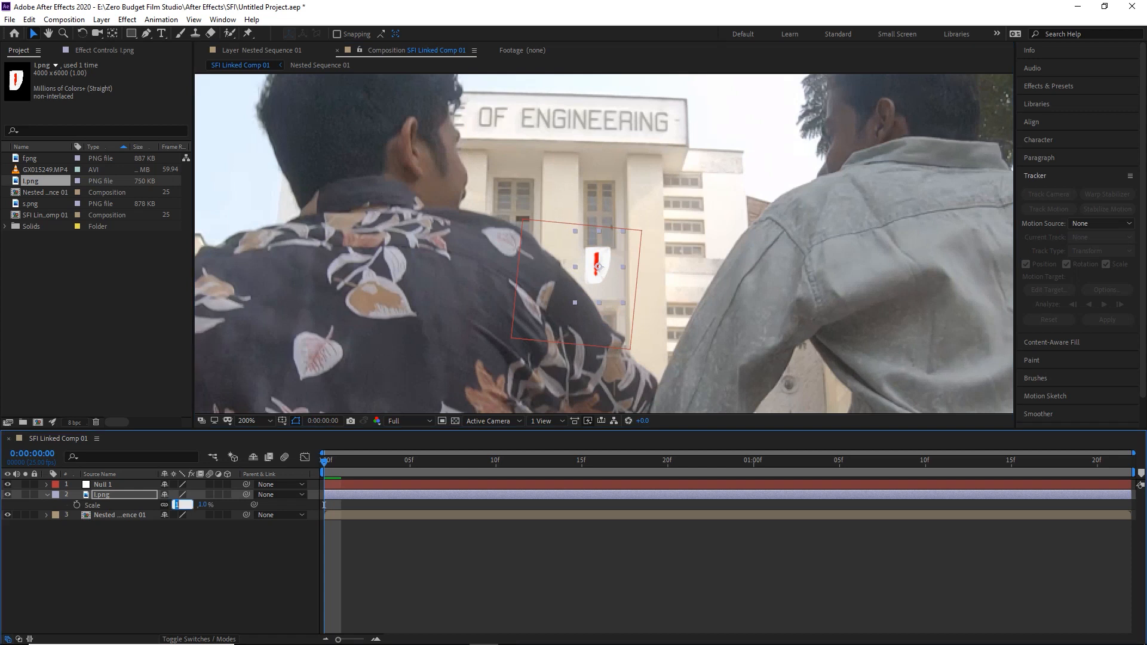
pyautogui.write('3')
pyautogui.click(191, 561)
pyautogui.moveTo(175, 505); pyautogui.dragTo(174, 505)
pyautogui.moveTo(596, 265); pyautogui.dragTo(607, 278)
pyautogui.press('s')
pyautogui.press('s')
pyautogui.click(175, 505)
pyautogui.write('1.5')
pyautogui.press('Return')
# Rotate I.png by +3.0° to match the building's tilt, fine-tune its position and parent it to Null 1.
pyautogui.click(191, 562)
pyautogui.click(102, 495)
pyautogui.press('r')
pyautogui.moveTo(178, 505); pyautogui.dragTo(180, 505)
pyautogui.moveTo(604, 275); pyautogui.dragTo(600, 276)
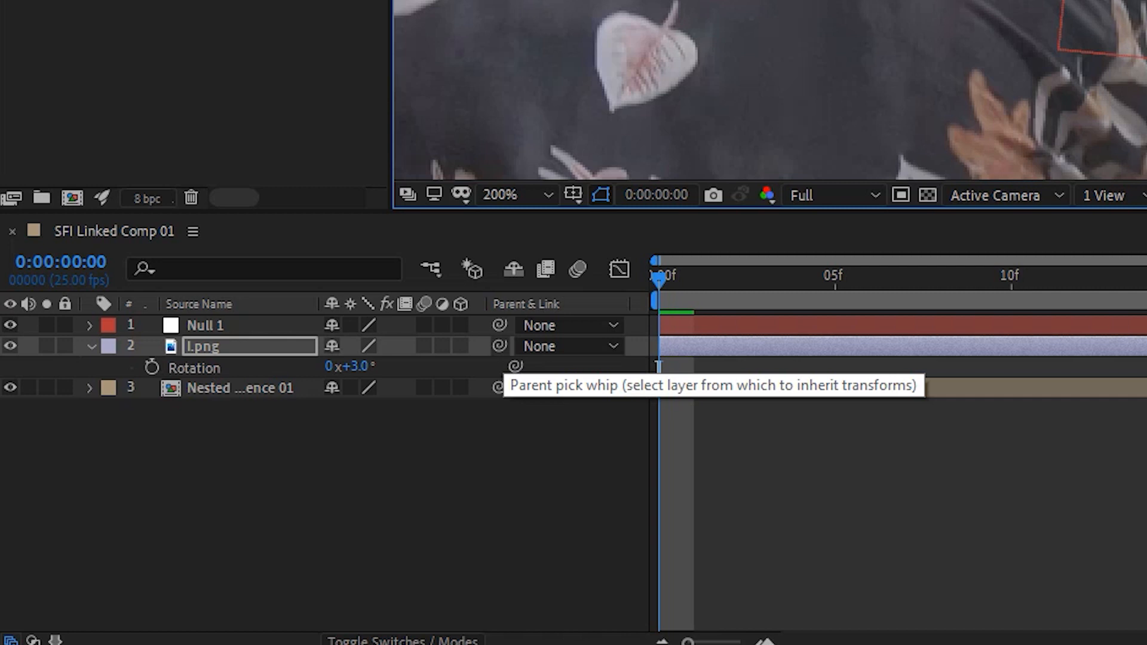
pyautogui.moveTo(499, 346); pyautogui.dragTo(217, 317)
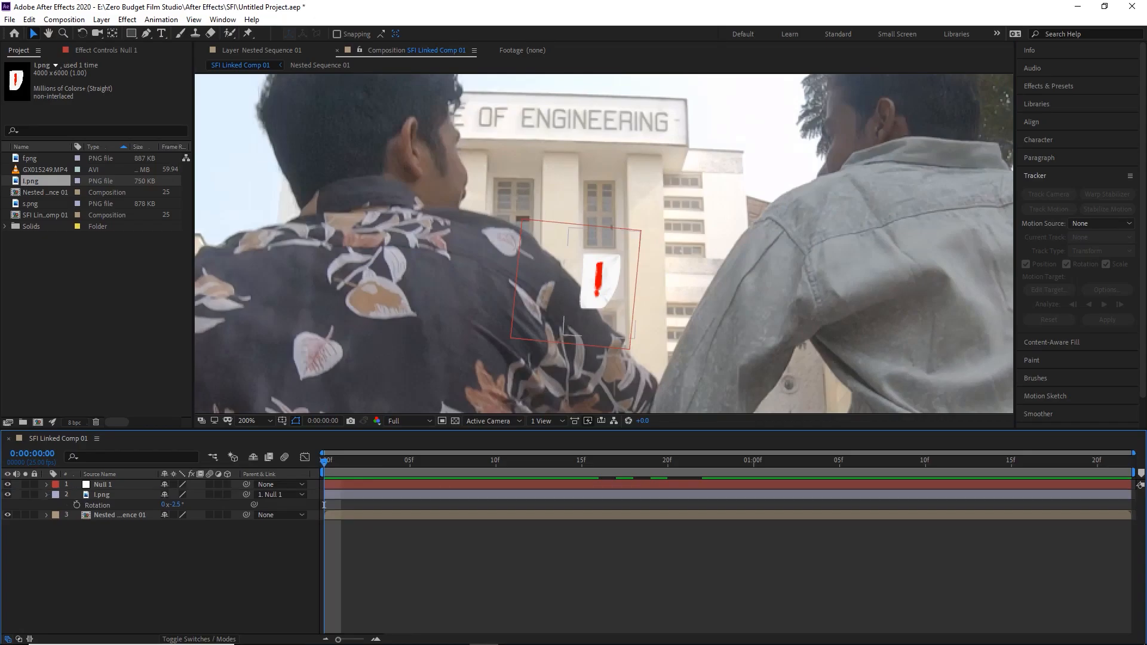
# Play back the composition to check that the letter I follows the building.
pyautogui.press('r')
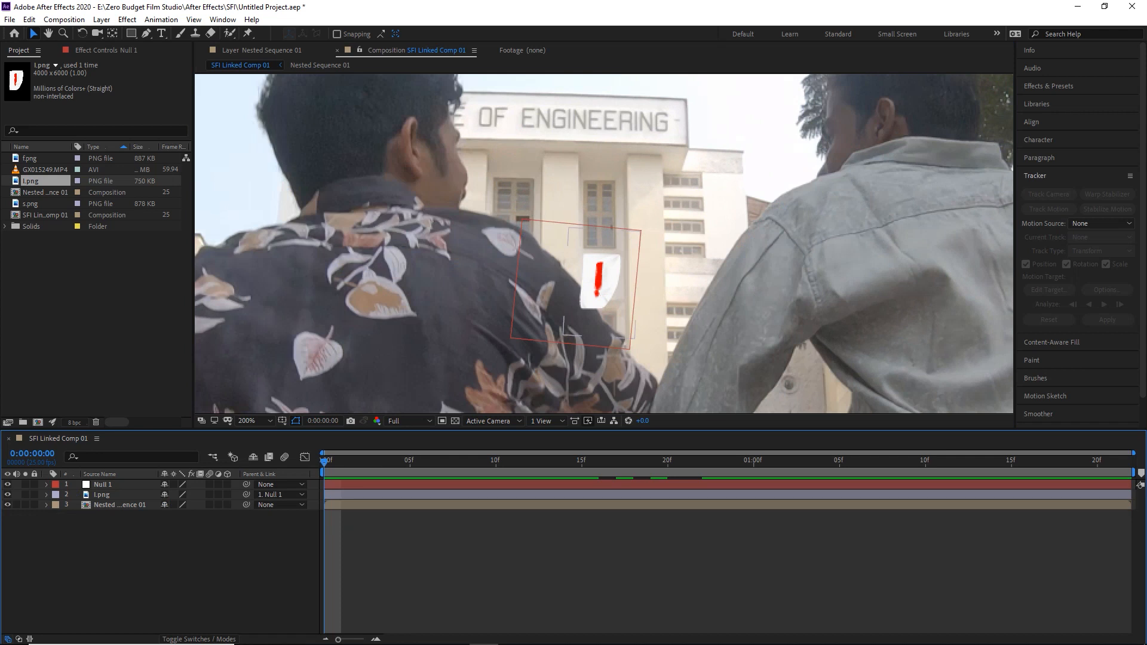
pyautogui.click(106, 484)
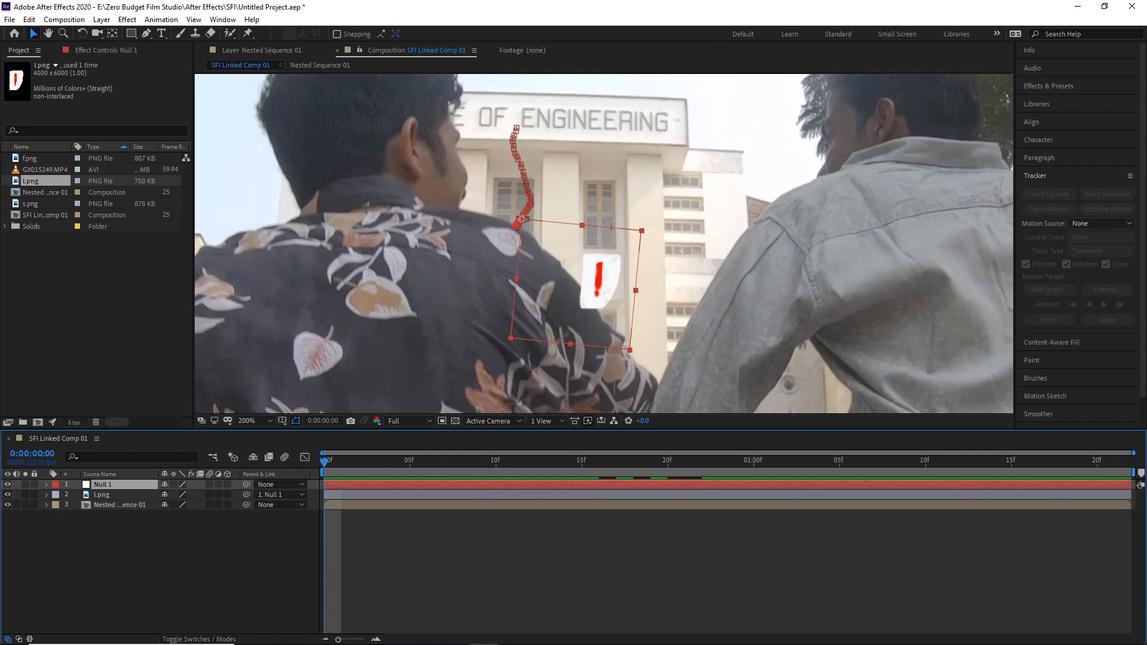
pyautogui.press('space')
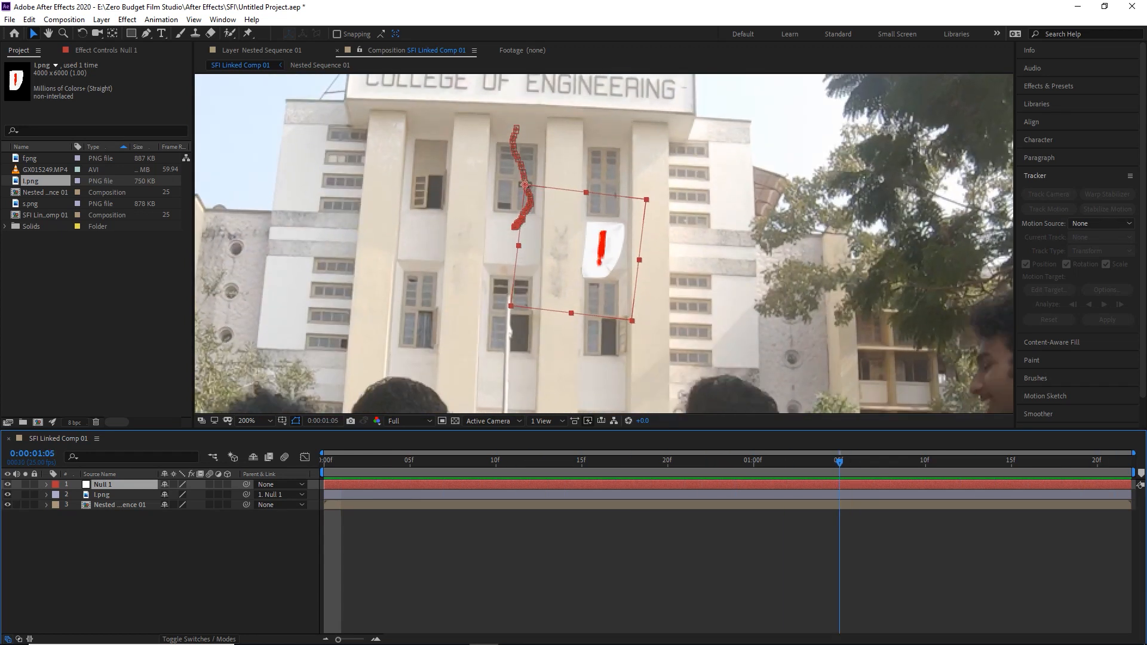
# Add s.png to the composition directly beneath Null 1 and set its scale to 1.5%.
pyautogui.moveTo(31, 203); pyautogui.dragTo(84, 480)
pyautogui.moveTo(102, 485); pyautogui.dragTo(104, 500)
pyautogui.click(102, 505)
pyautogui.press('s')
pyautogui.click(103, 494)
pyautogui.press('s')
pyautogui.click(180, 505)
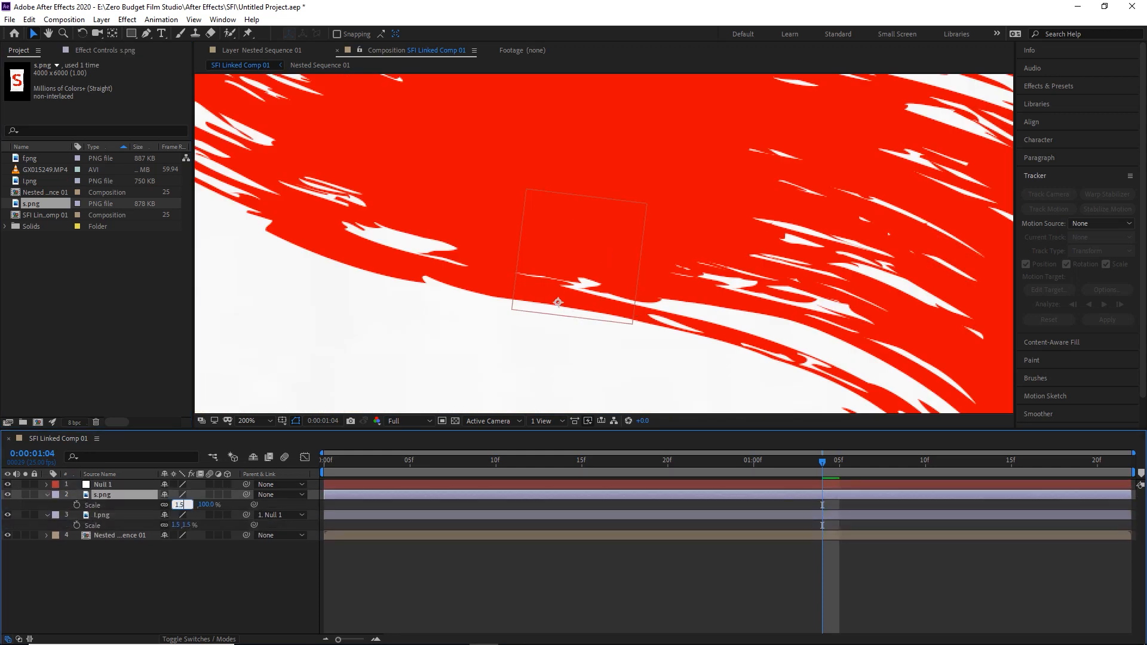
pyautogui.write('1.5')
pyautogui.click(179, 585)
# Place s.png between the windows two columns left of the I, tilt it slightly to match the building and parent it to Null 1.
pyautogui.click(102, 495)
pyautogui.moveTo(558, 303); pyautogui.dragTo(424, 249)
pyautogui.press('r')
pyautogui.moveTo(175, 505); pyautogui.dragTo(178, 505)
pyautogui.moveTo(247, 495); pyautogui.dragTo(107, 484)
# Add f.png to the composition directly beneath Null 1 and set its scale to 1.5%.
pyautogui.moveTo(30, 159); pyautogui.dragTo(90, 490)
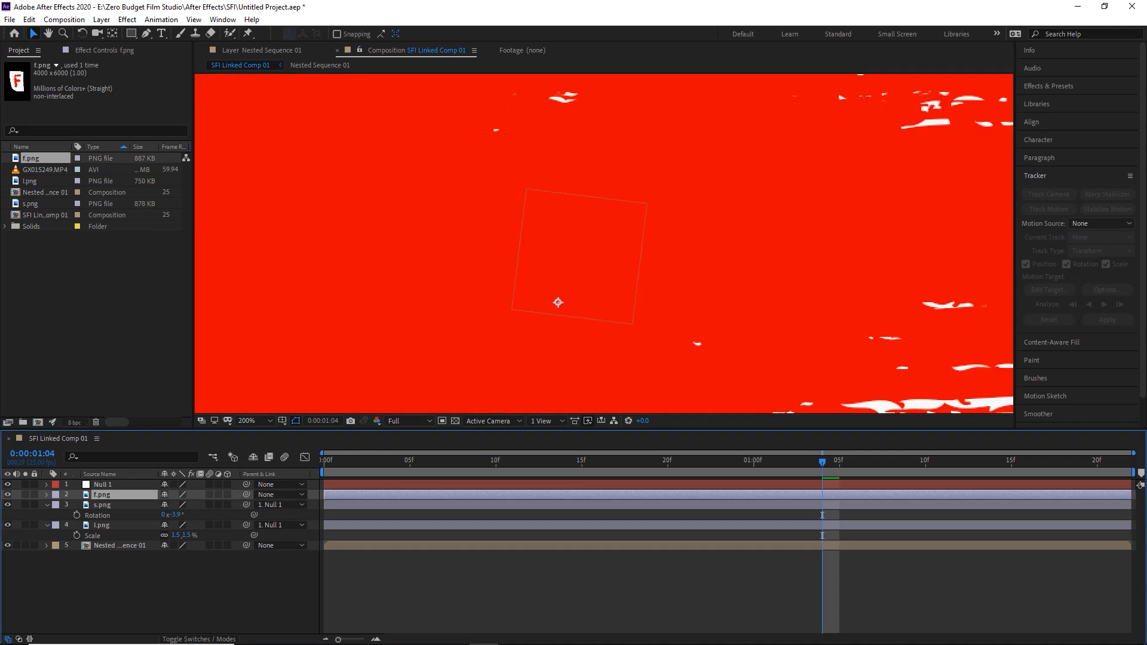
pyautogui.press('s')
pyautogui.press('.')
pyautogui.click(179, 505)
pyautogui.write('1.5')
pyautogui.press('Return')
# Place f.png on the window column between the S and the I and rotate it by +5.0°.
pyautogui.moveTo(512, 361); pyautogui.dragTo(421, 255)
pyautogui.press('r')
pyautogui.moveTo(176, 505); pyautogui.dragTo(179, 505)
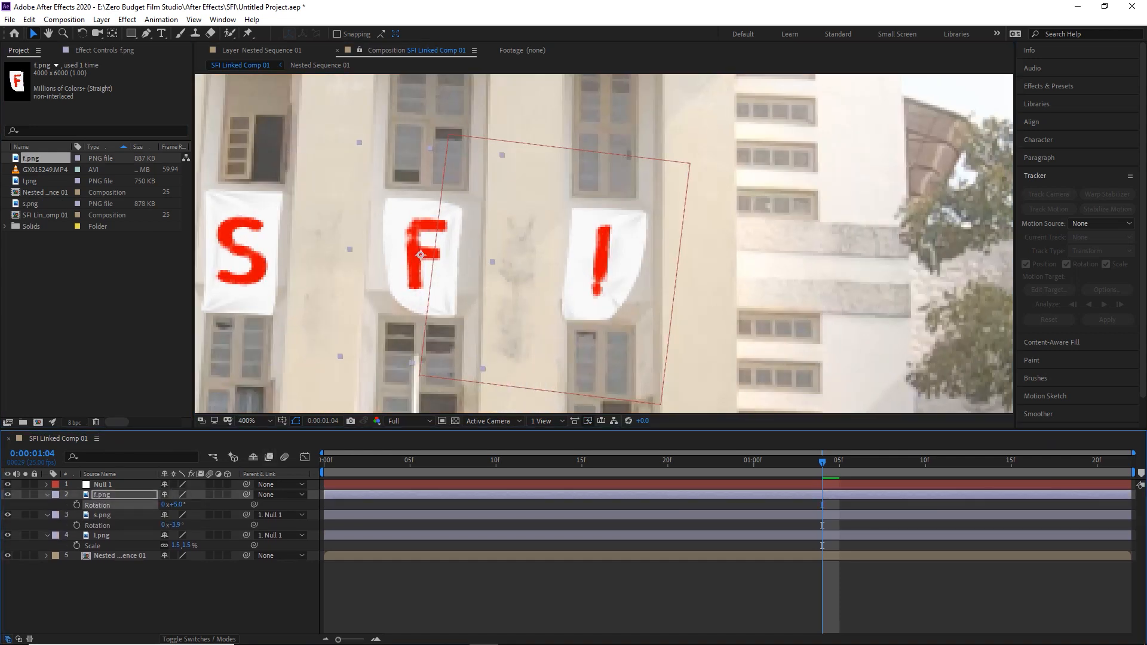
pyautogui.moveTo(421, 255); pyautogui.dragTo(425, 252)
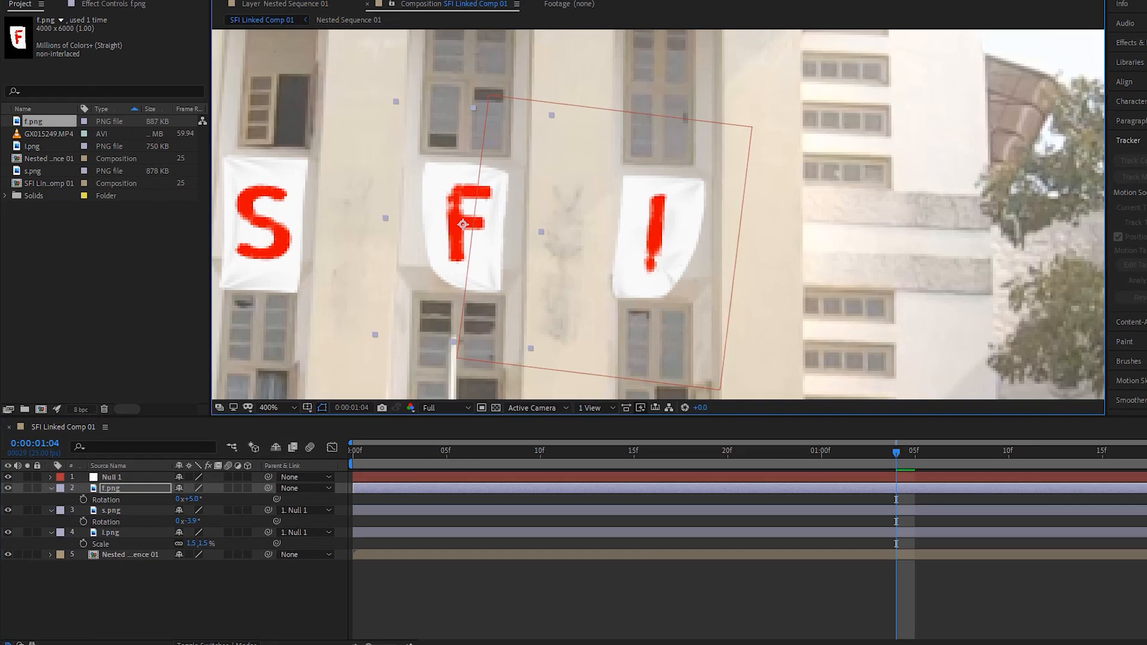
# Parent f.png to Null 1 so that it inherits the tracked motion.
pyautogui.click(255, 421)
pyautogui.click(257, 434)
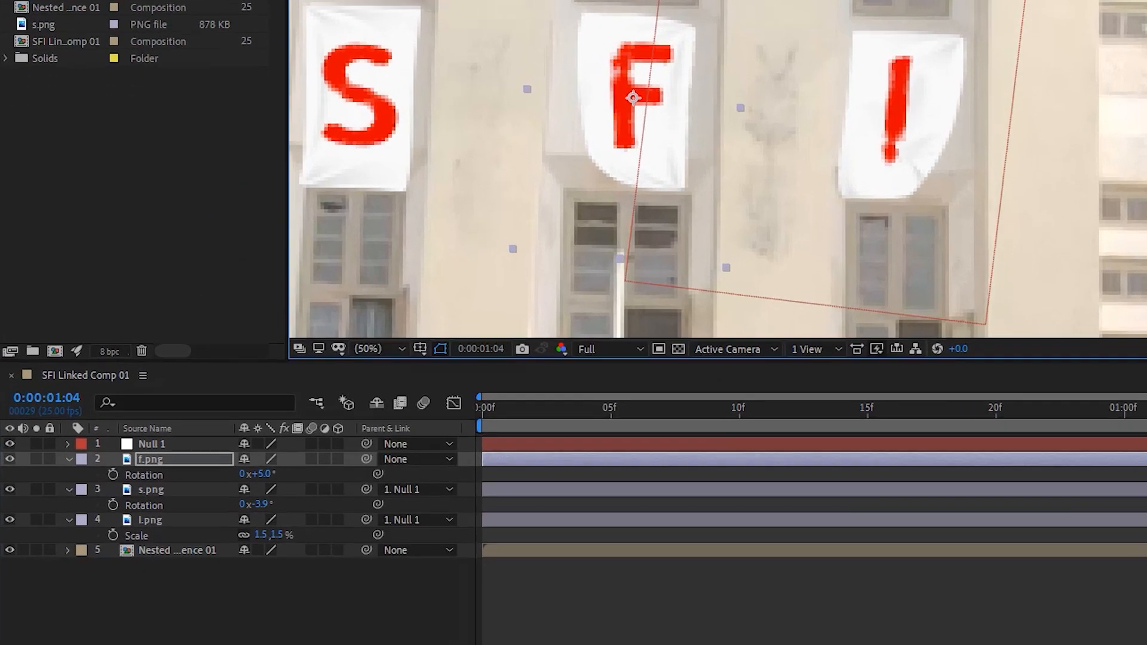
pyautogui.scroll(2, 1005, 27)
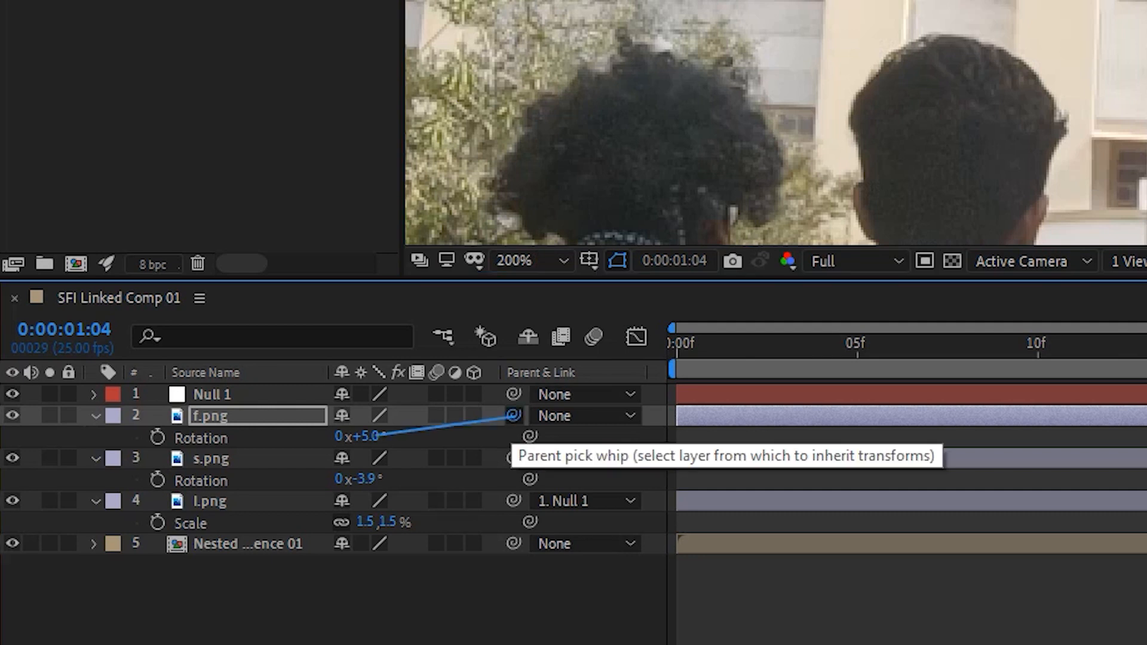
pyautogui.moveTo(255, 411); pyautogui.dragTo(209, 396)
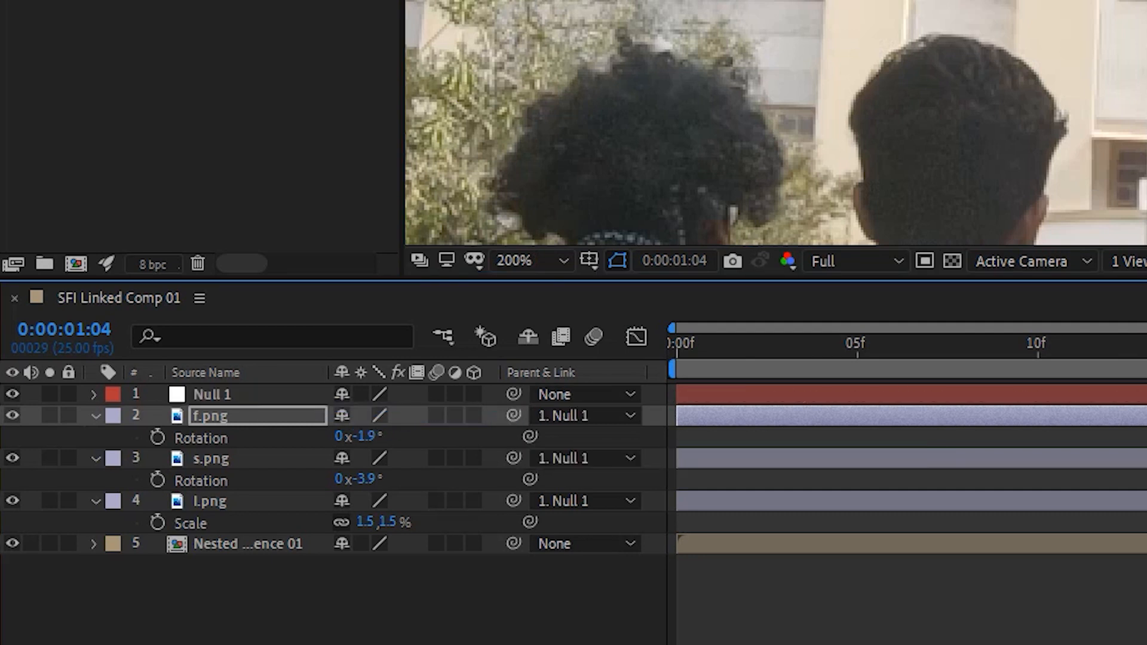
# Play the composition from the first frame in the full-frame view to check that the S, F and I stay attached to the building.
pyautogui.press('Home')
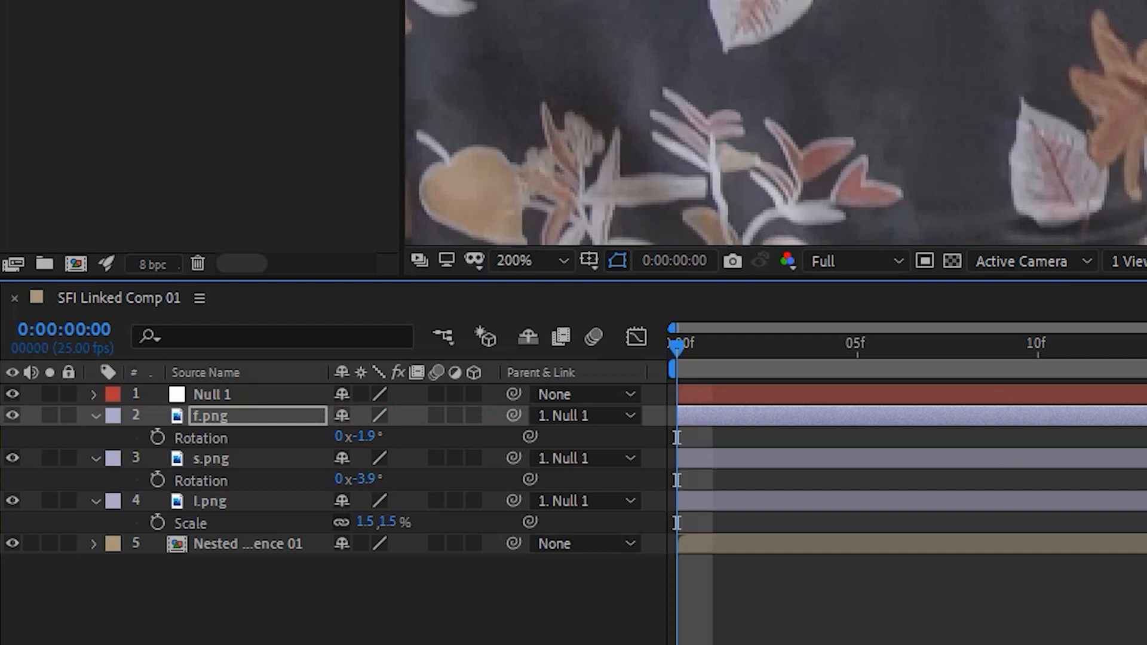
pyautogui.press('space')
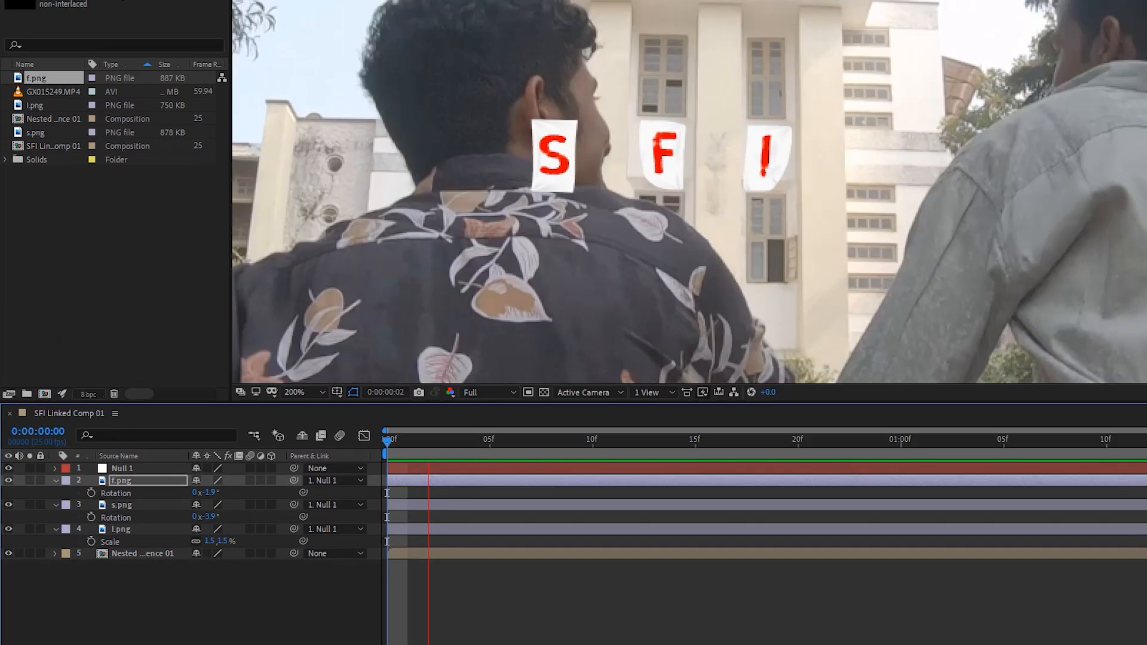
pyautogui.click(305, 393)
pyautogui.click(253, 433)
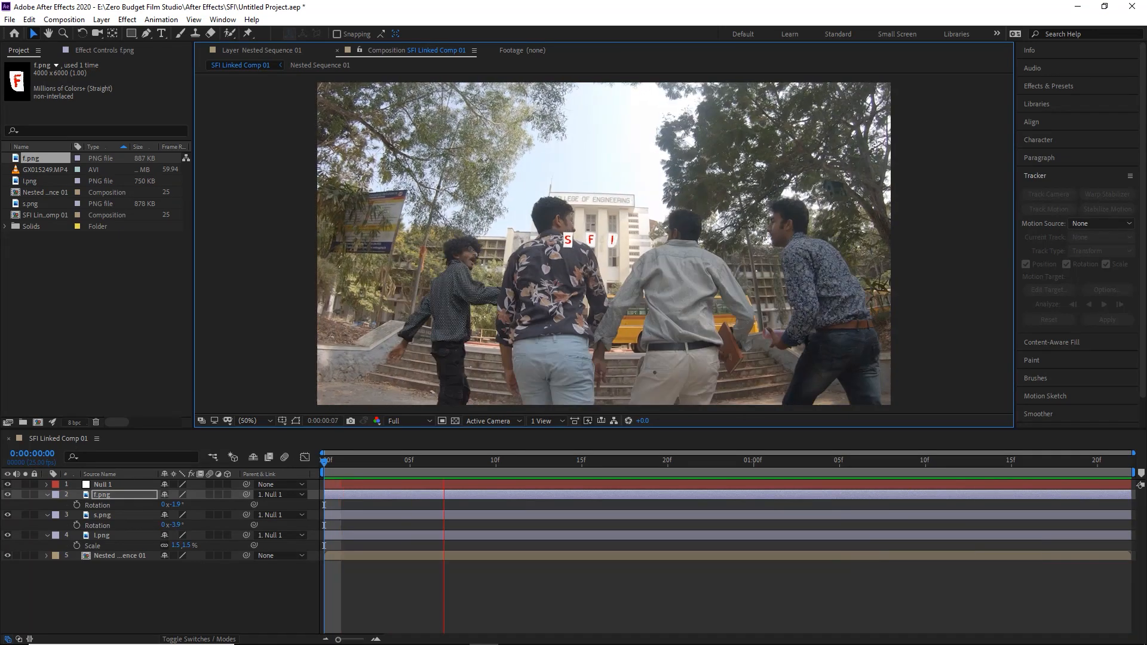
pyautogui.press('space')
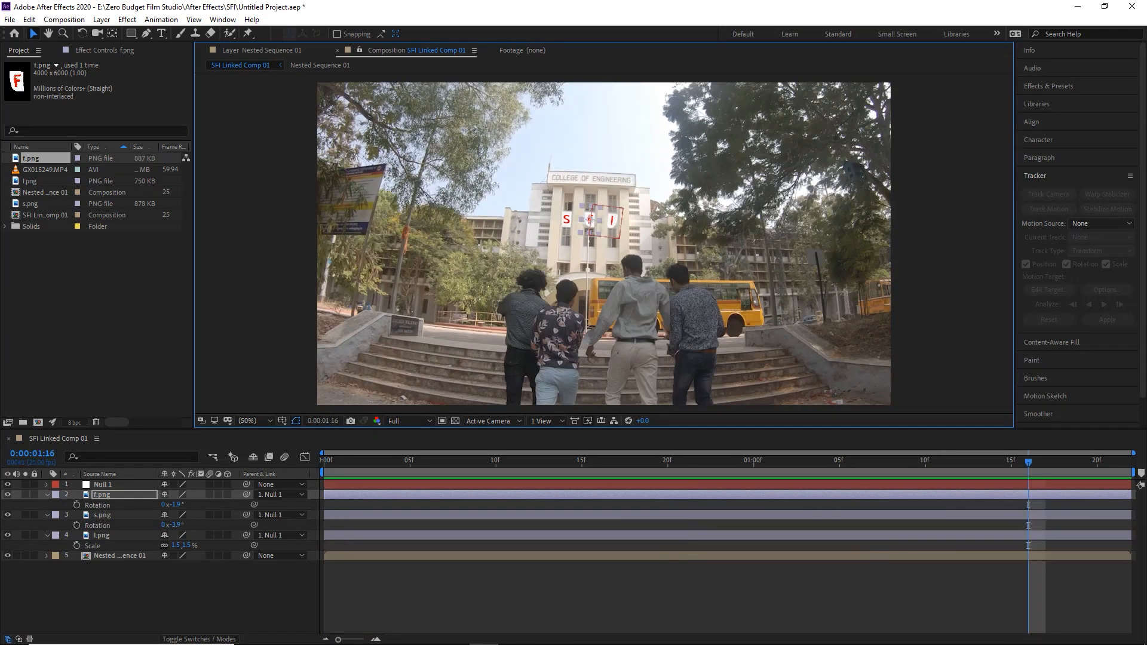
pyautogui.press('space')
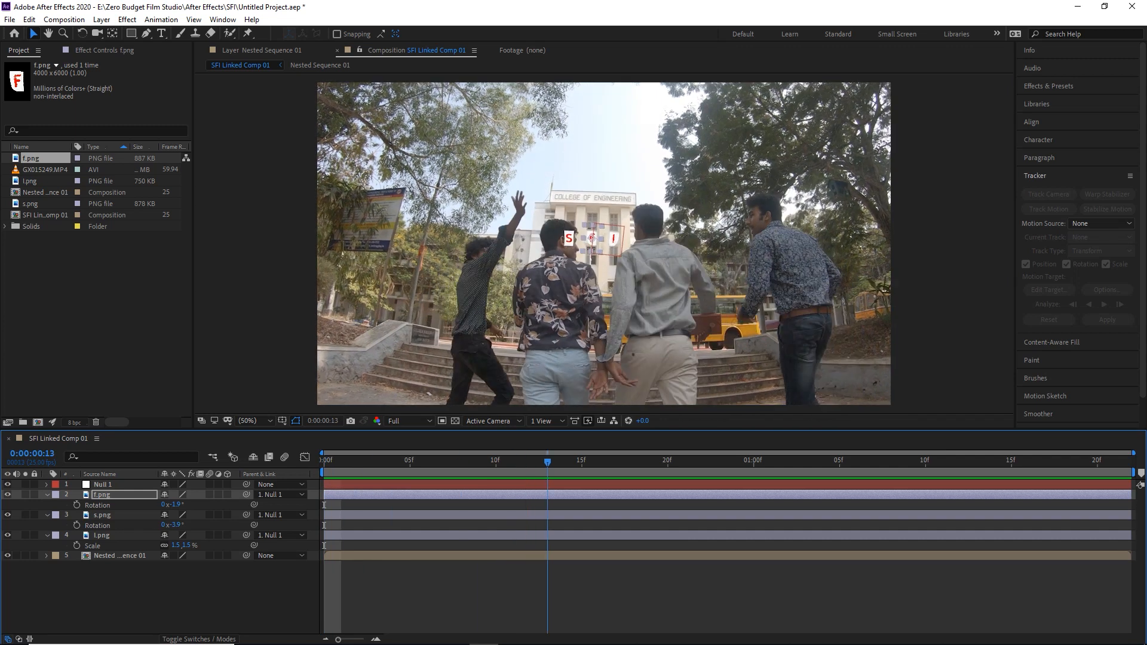
# Draw a closed Pen mask loosely around the I banner on I.png at 0:00:00:15, just before the head covers it.
pyautogui.press('.')
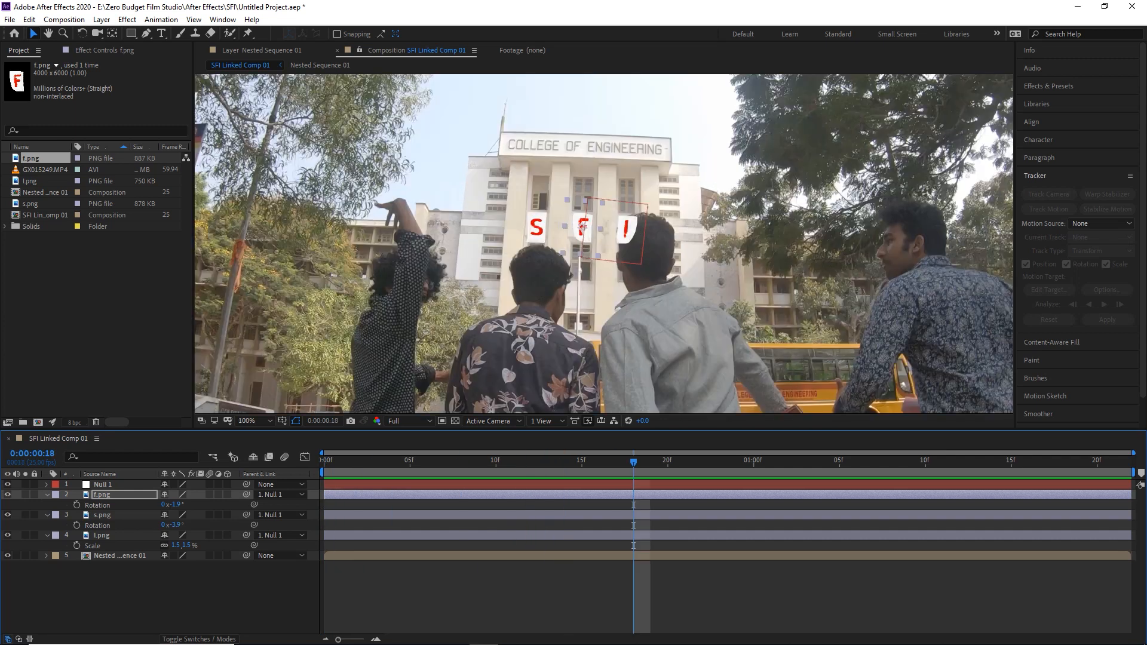
pyautogui.scroll(1, 574, 239)
pyautogui.moveTo(574, 239); pyautogui.dragTo(607, 263)
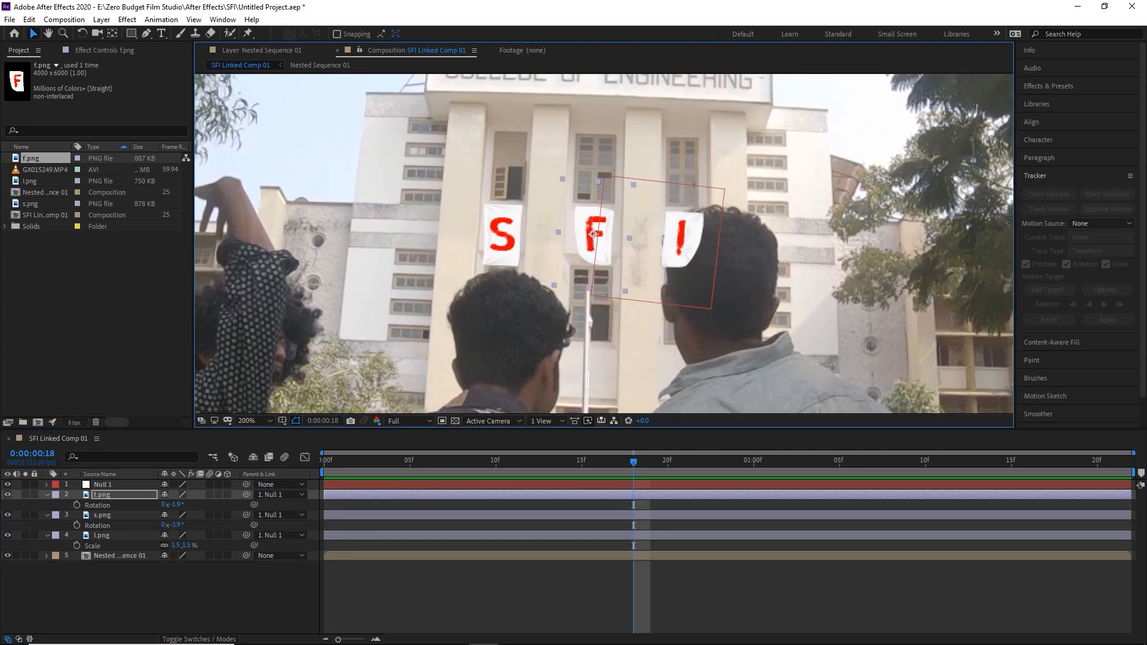
pyautogui.press('space')
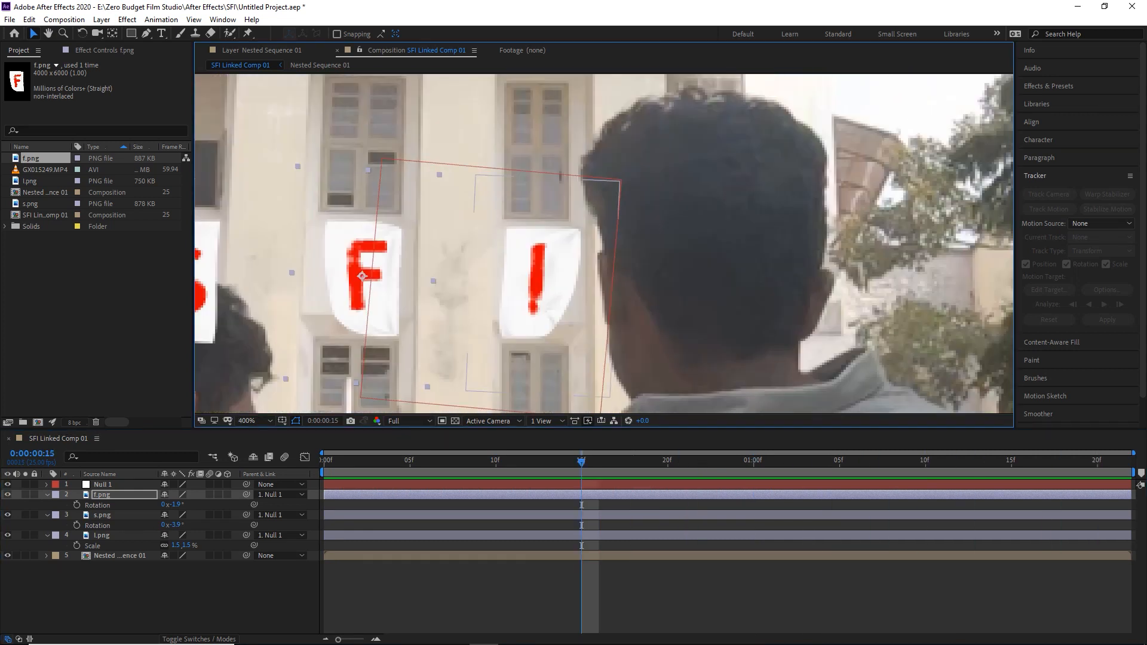
pyautogui.click(102, 536)
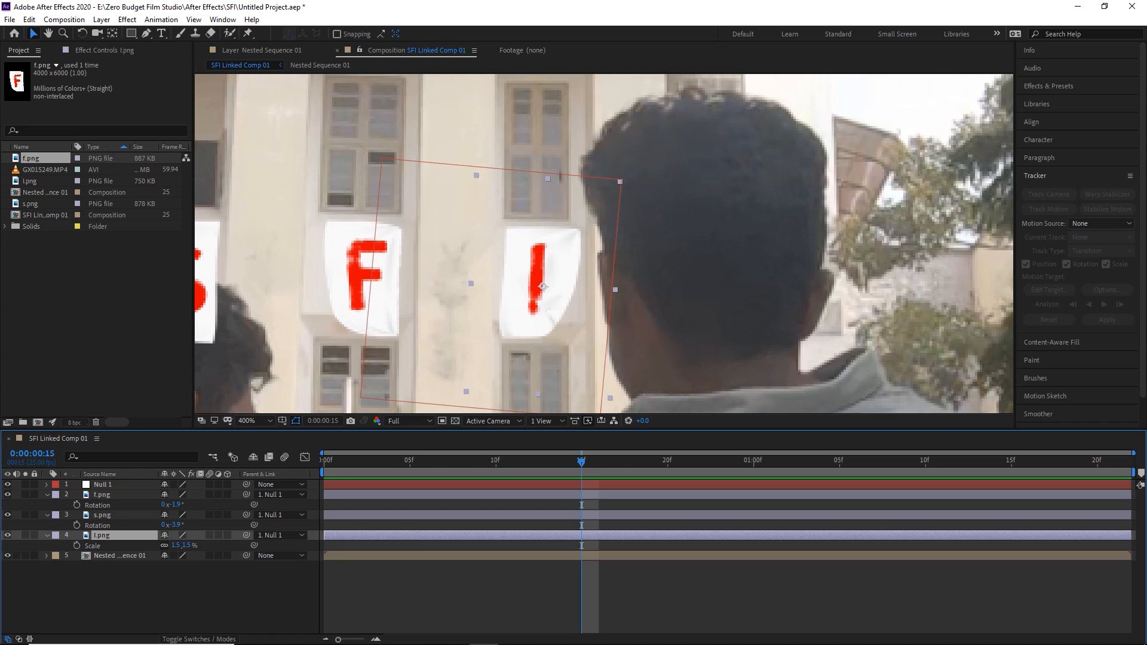
pyautogui.press('s')
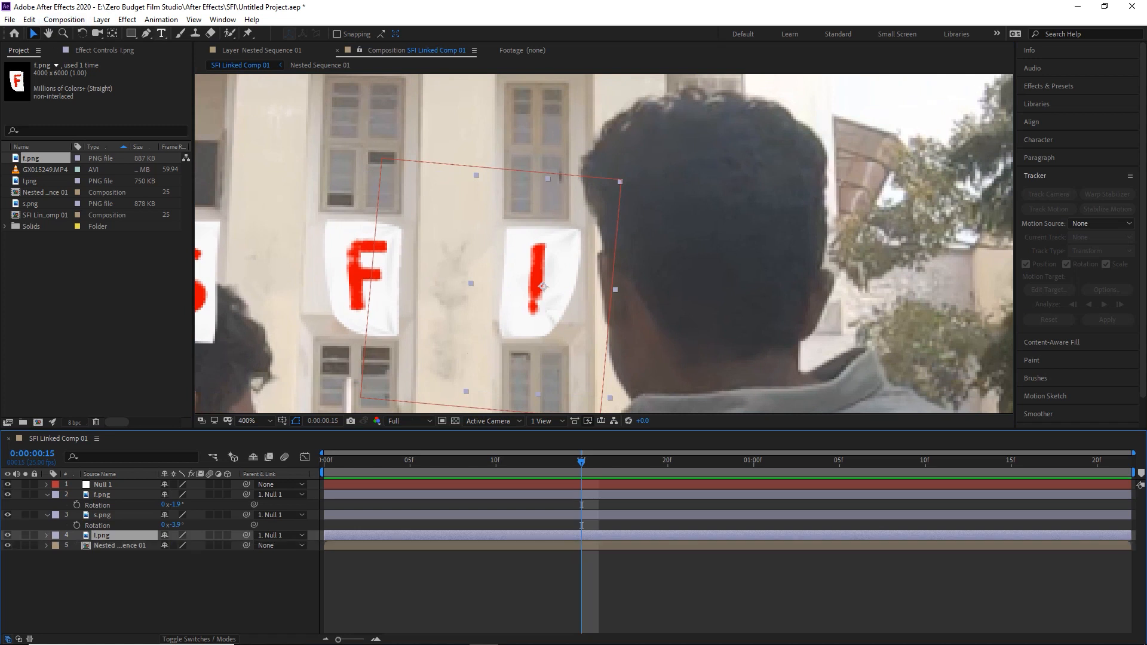
pyautogui.press('g')
pyautogui.click(564, 199)
pyautogui.click(564, 199)
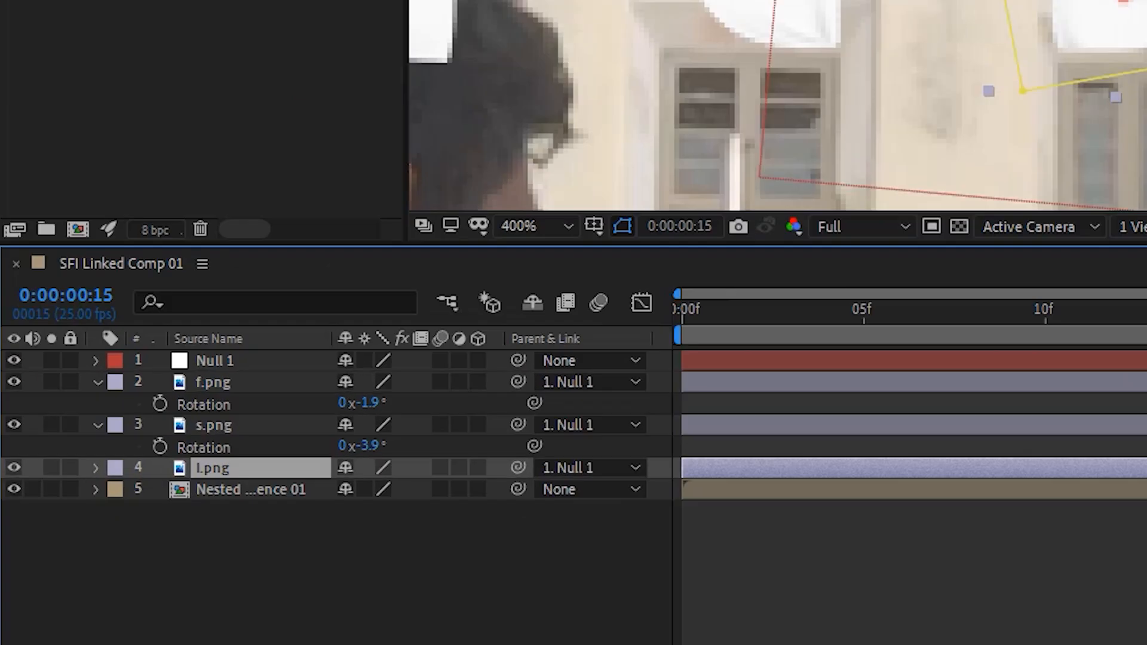
# Reveal the mask's path on I.png and set its first Mask Path keyframe at 0:00:00:15.
pyautogui.press('m')
pyautogui.click(226, 477)
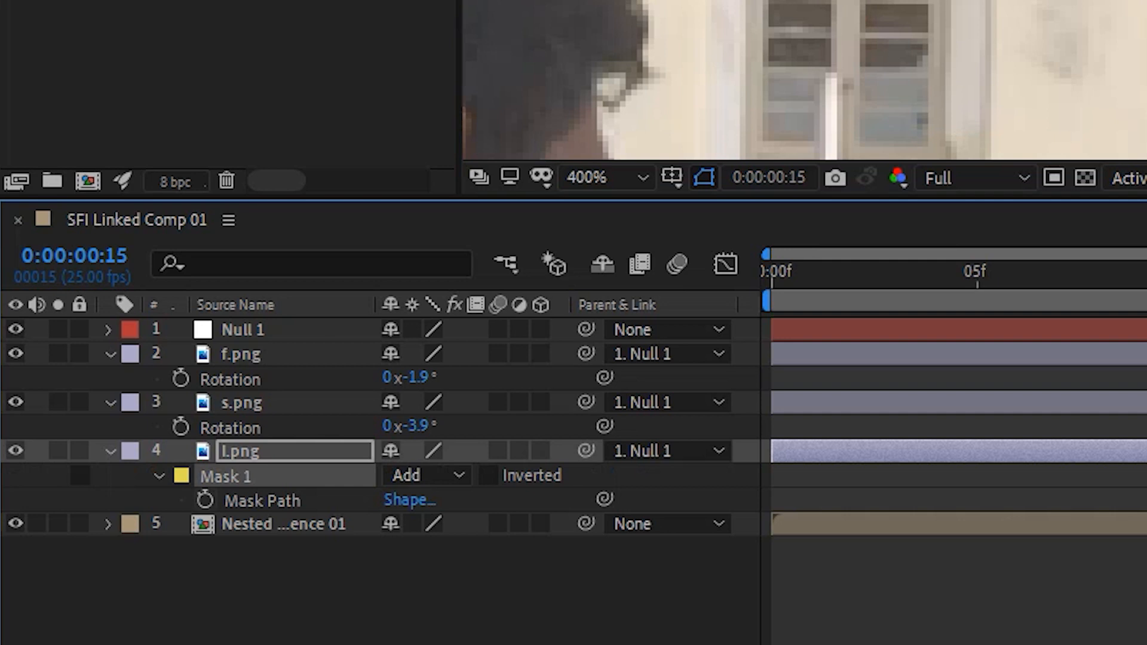
pyautogui.click(205, 500)
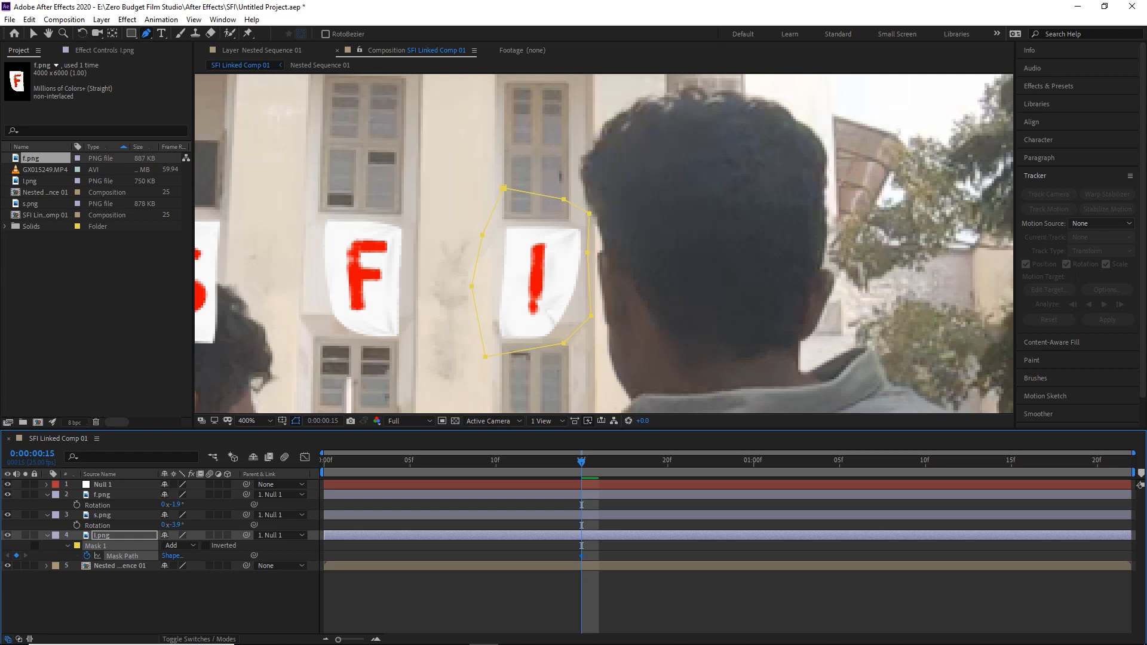
# At 0:00:00:16, move the mask points nearest the head inward so the mask edge follows the hair outline.
pyautogui.press('pagedown')
pyautogui.click(589, 234)
pyautogui.moveTo(591, 212); pyautogui.dragTo(567, 267)
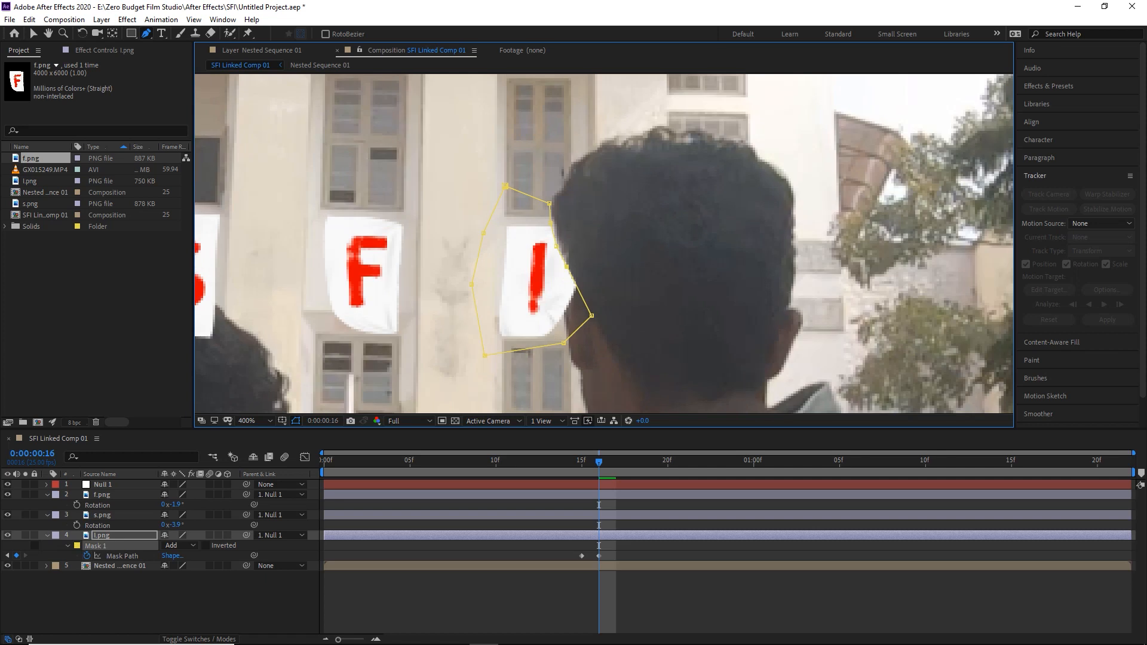
pyautogui.moveTo(591, 316); pyautogui.dragTo(521, 281)
# At 0:00:00:17, reshape the mask on I.png along the head's edge so the covered part of the banner is hidden.
pyautogui.press('pagedown')
pyautogui.moveTo(558, 242); pyautogui.dragTo(521, 256)
pyautogui.moveTo(553, 221); pyautogui.dragTo(529, 230)
pyautogui.moveTo(552, 200); pyautogui.dragTo(541, 212)
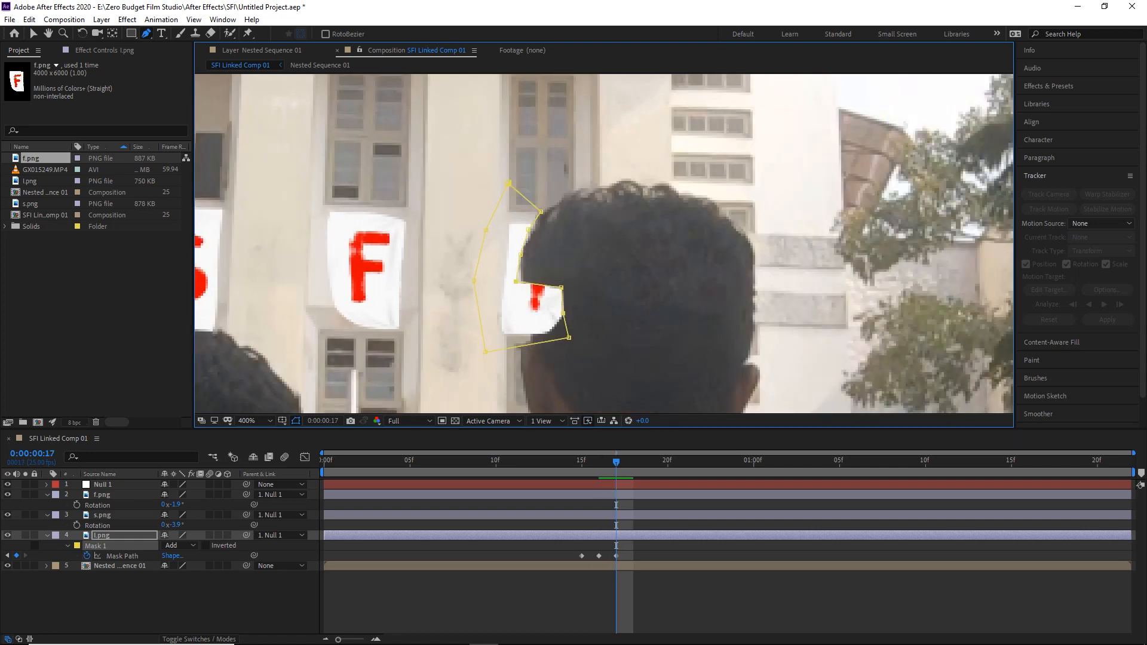
pyautogui.moveTo(566, 296); pyautogui.dragTo(522, 310)
pyautogui.moveTo(569, 338); pyautogui.dragTo(527, 340)
pyautogui.click(526, 331)
# Reshape the I.png mask to follow the passing head at 0:00:00:18 and 0:00:00:19, and deselect the mask.
pyautogui.press('pagedown')
pyautogui.moveTo(524, 277); pyautogui.dragTo(507, 280)
pyautogui.moveTo(524, 307); pyautogui.dragTo(504, 310)
pyautogui.press('pagedown')
pyautogui.moveTo(524, 253); pyautogui.dragTo(496, 289)
pyautogui.moveTo(533, 225); pyautogui.dragTo(530, 248)
pyautogui.moveTo(547, 207)
pyautogui.mouseDown()
pyautogui.moveTo(561, 233)
pyautogui.moveTo(560, 201)
pyautogui.mouseUp()
pyautogui.moveTo(561, 230); pyautogui.dragTo(587, 229)
pyautogui.moveTo(575, 216); pyautogui.dragTo(611, 229)
pyautogui.doubleClick(583, 203)
pyautogui.moveTo(586, 215); pyautogui.dragTo(586, 257)
pyautogui.click(442, 600)
# Adjust the I.png mask path frame by frame from 0:00:00:20 to 0:00:01:00 so it keeps following the head.
pyautogui.click(96, 546)
pyautogui.press('pagedown')
pyautogui.moveTo(546, 233); pyautogui.dragTo(570, 262)
pyautogui.click(96, 546)
pyautogui.press('pagedown')
pyautogui.moveTo(500, 282); pyautogui.dragTo(511, 300)
pyautogui.moveTo(495, 340); pyautogui.dragTo(500, 358)
pyautogui.click(95, 546)
pyautogui.press('pagedown')
pyautogui.moveTo(512, 297); pyautogui.dragTo(521, 312)
pyautogui.press('pagedown')
pyautogui.moveTo(539, 266); pyautogui.dragTo(553, 330)
pyautogui.press('pagedown')
pyautogui.moveTo(565, 257); pyautogui.dragTo(576, 266)
pyautogui.press('pagedown')
# Preview the composition from the first frame in the full-frame view and deselect I.png to hide its mask outline.
pyautogui.hotkey('shift', '/')
pyautogui.press('Home')
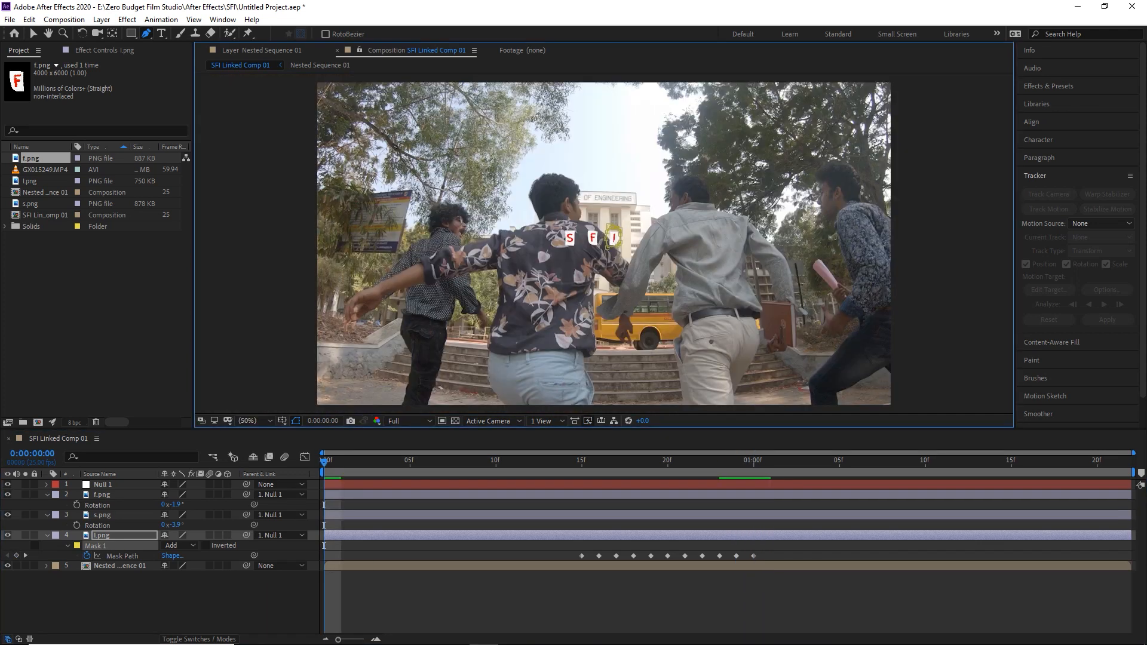
pyautogui.press('space')
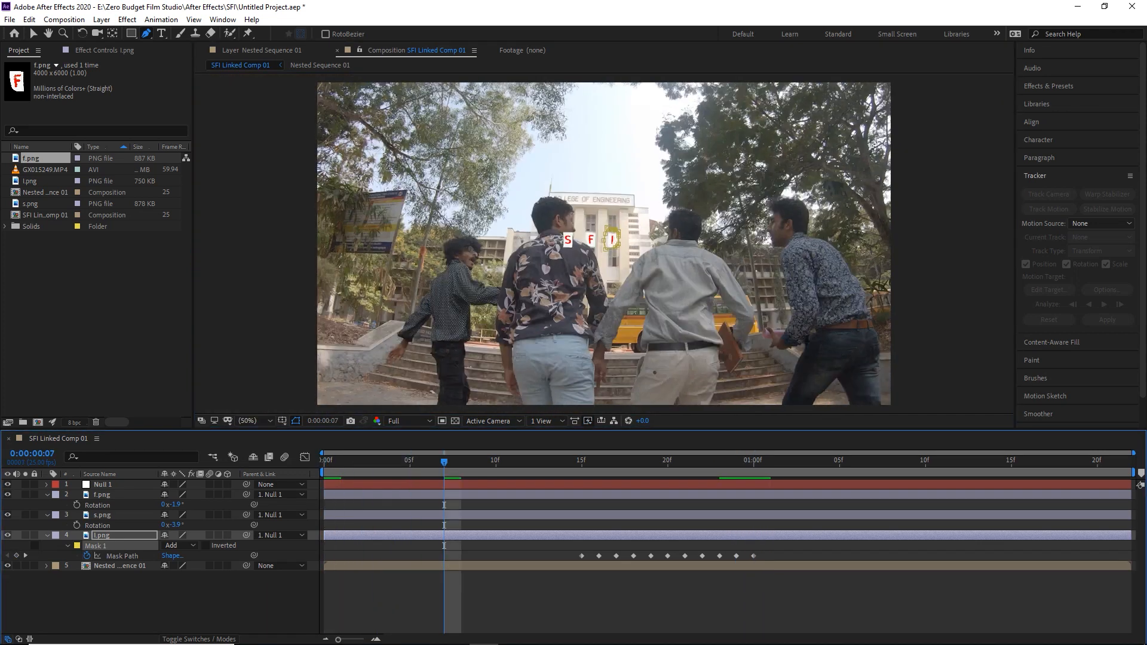
pyautogui.press('v')
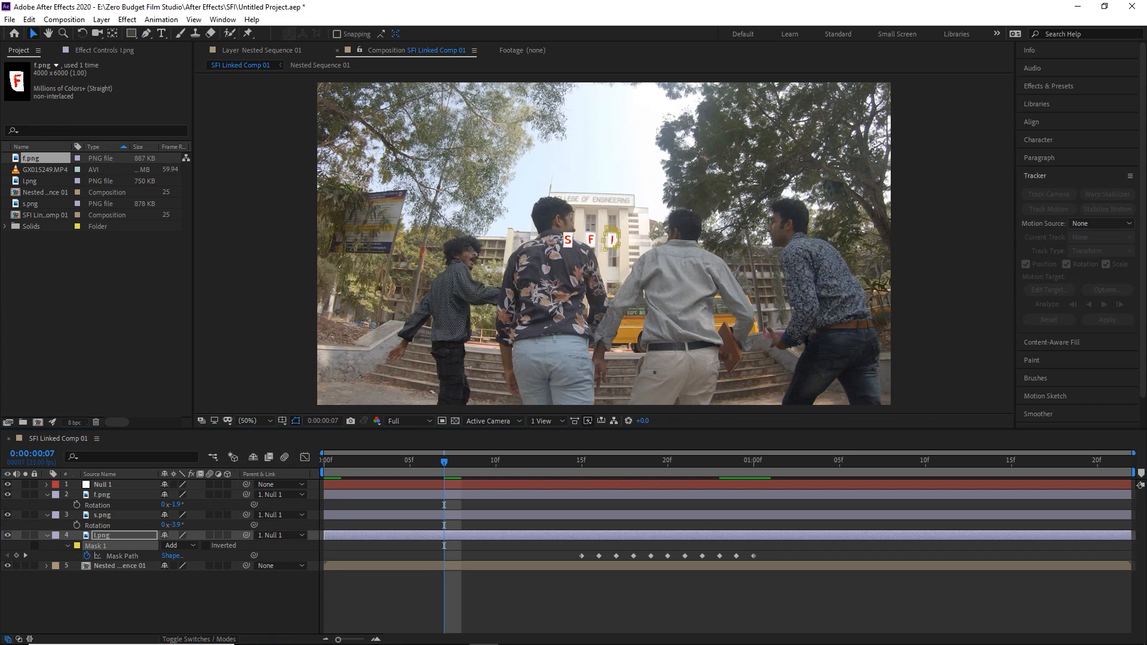
pyautogui.click(612, 240)
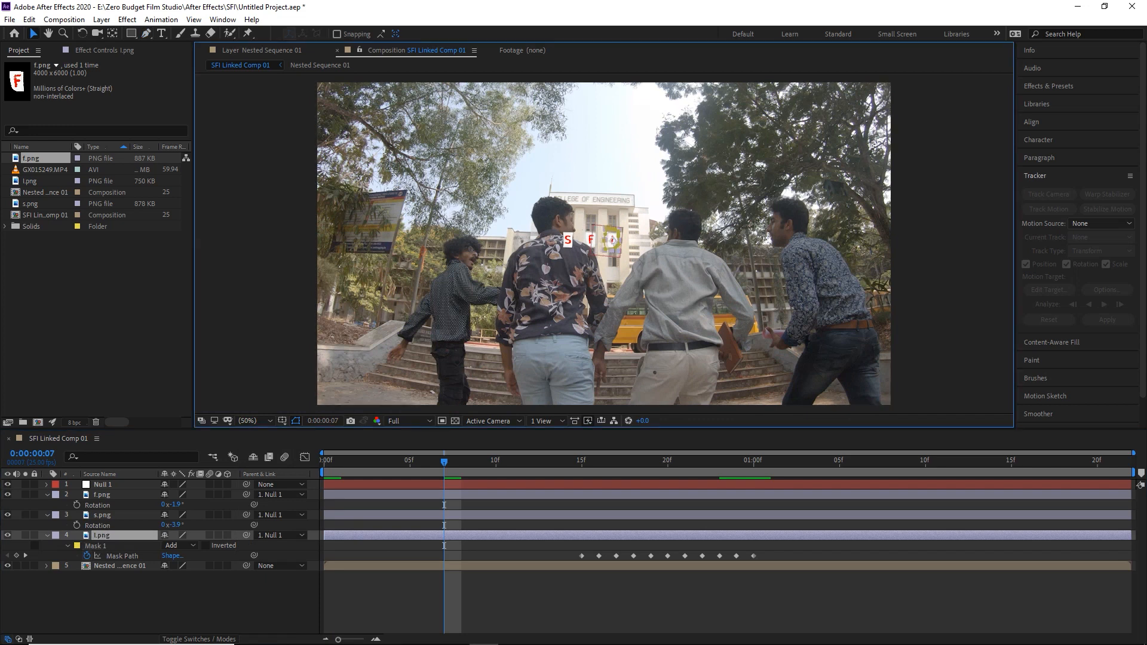
pyautogui.click(574, 601)
# Replay the masked section from 0:00:00:12 to check the I banner behind the head, and return to the first frame.
pyautogui.press('space')
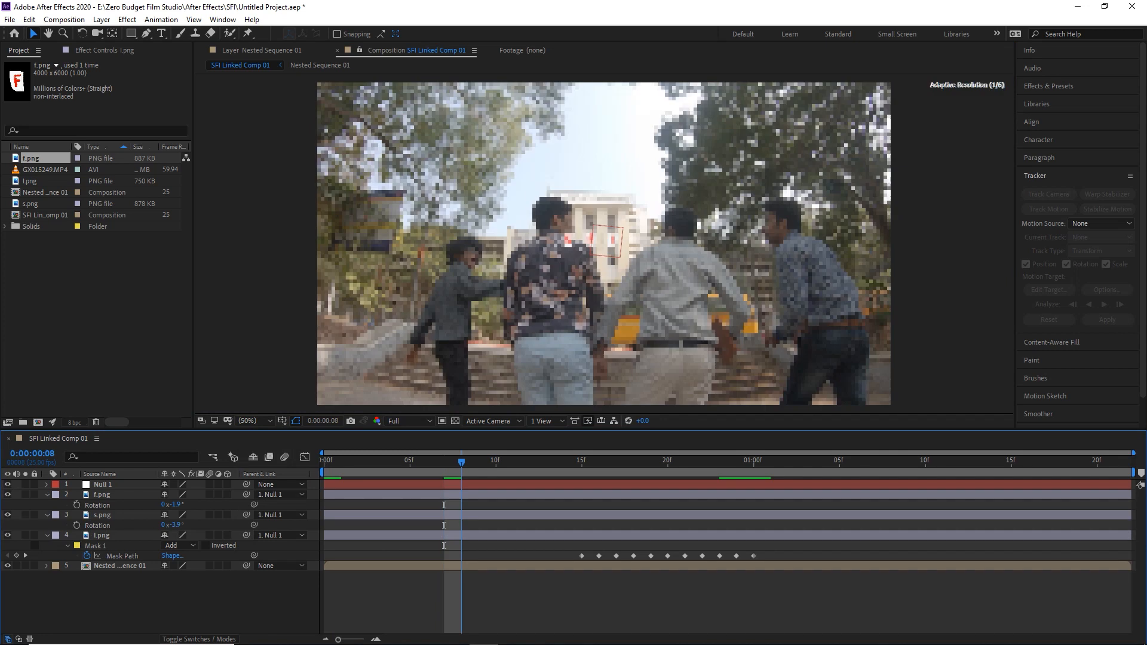
pyautogui.press('space')
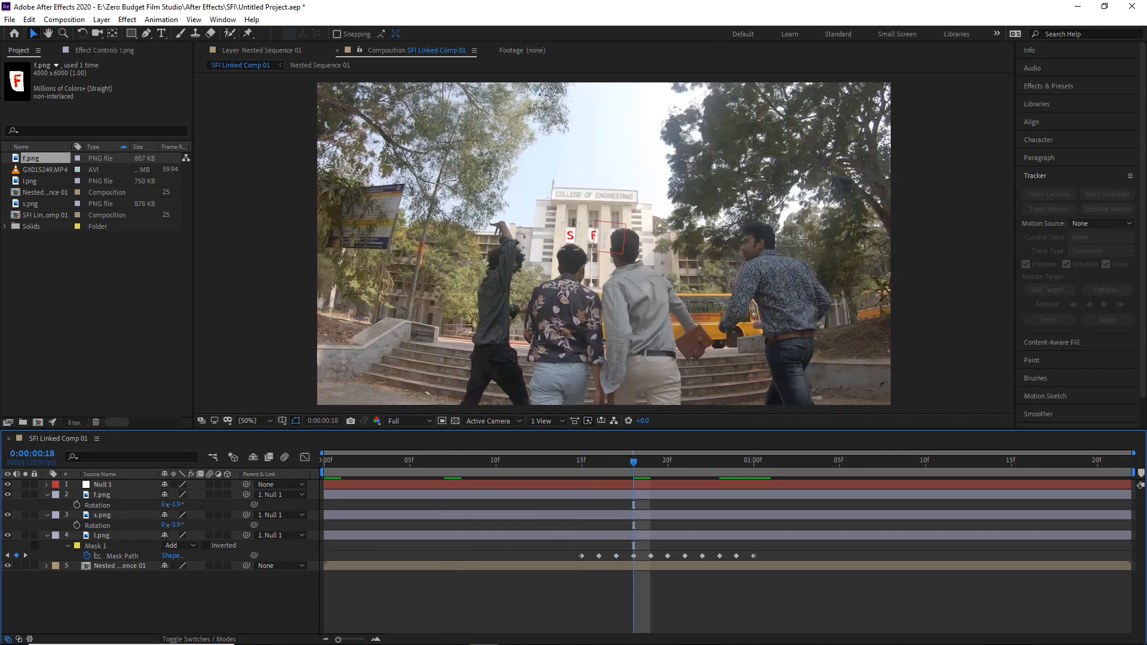
pyautogui.click(530, 461)
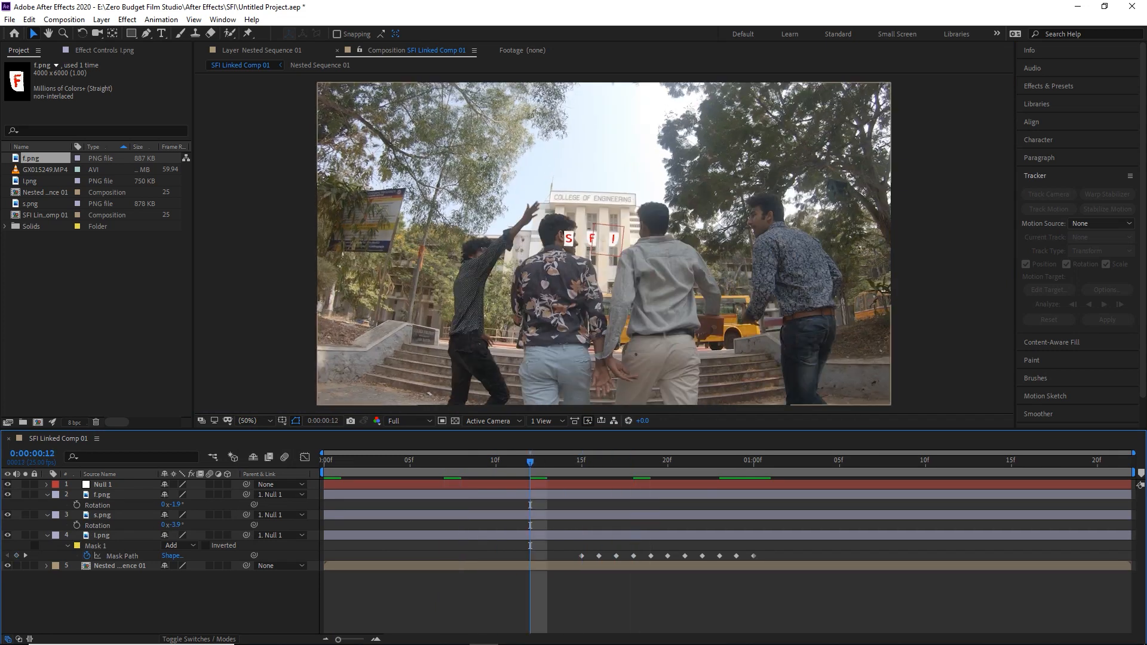
pyautogui.press('space')
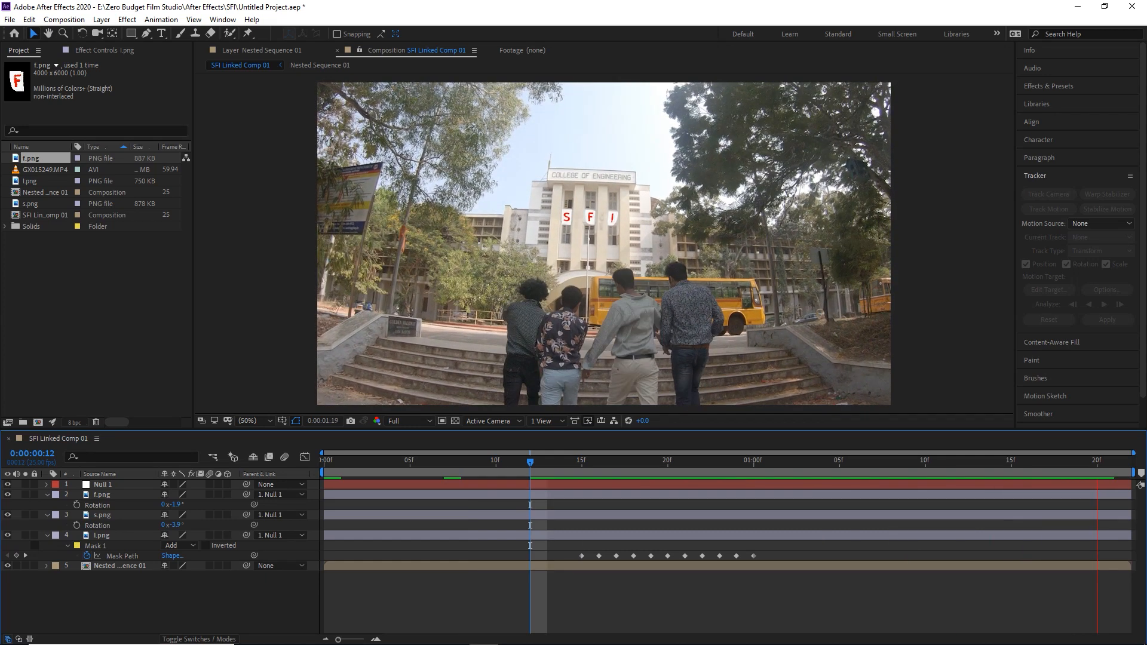
pyautogui.press('space')
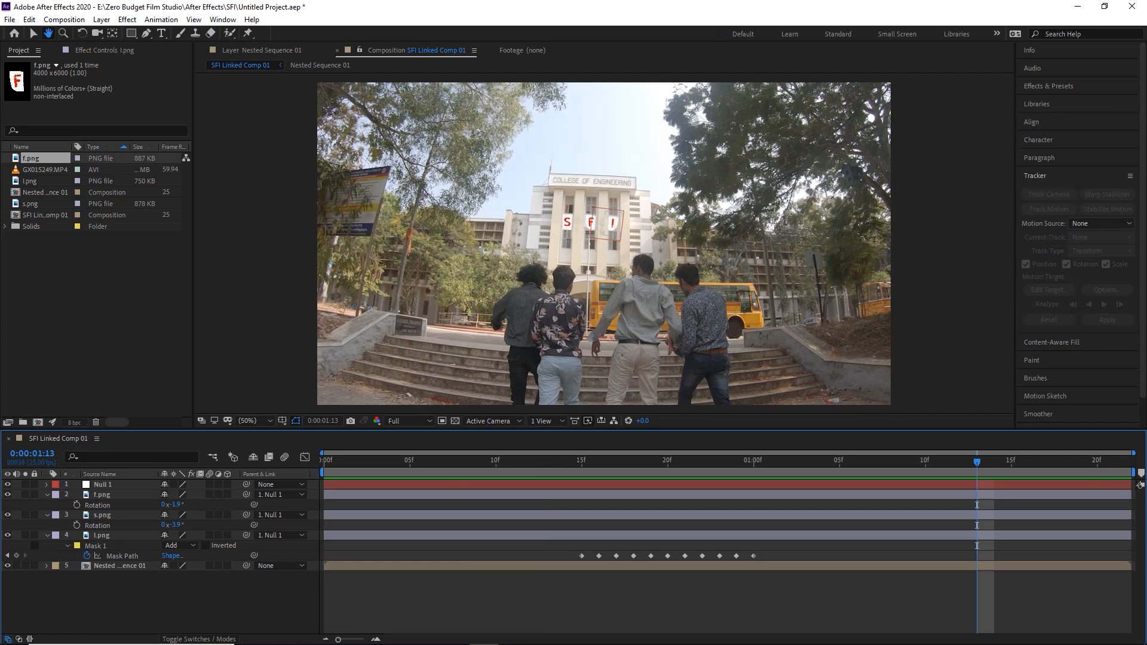
pyautogui.moveTo(977, 462); pyautogui.dragTo(393, 461)
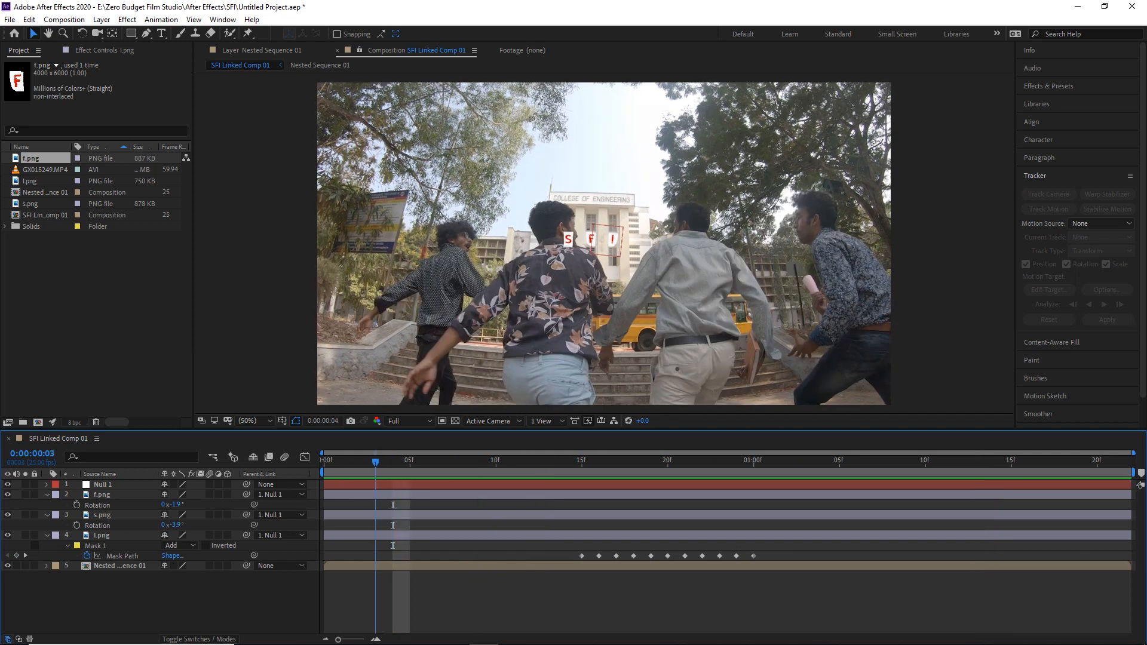
pyautogui.press('Home')
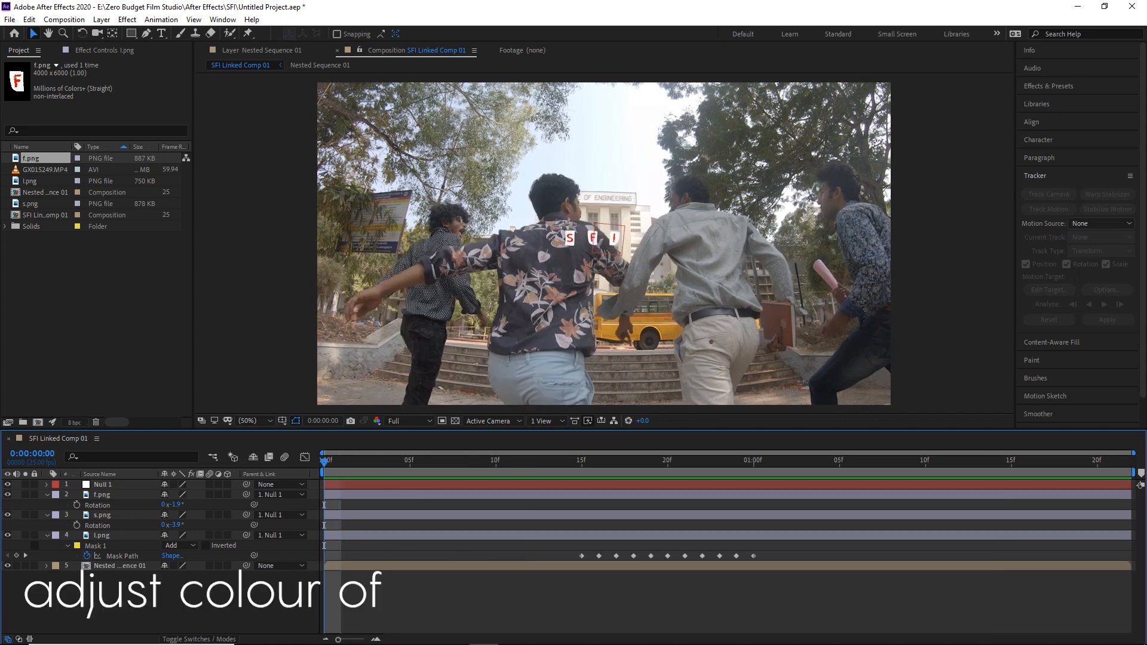
# Switch to Premiere Pro, play the SFI Linked Comp 01 clip from the sequence start, and return to After Effects.
pyautogui.click(425, 633)
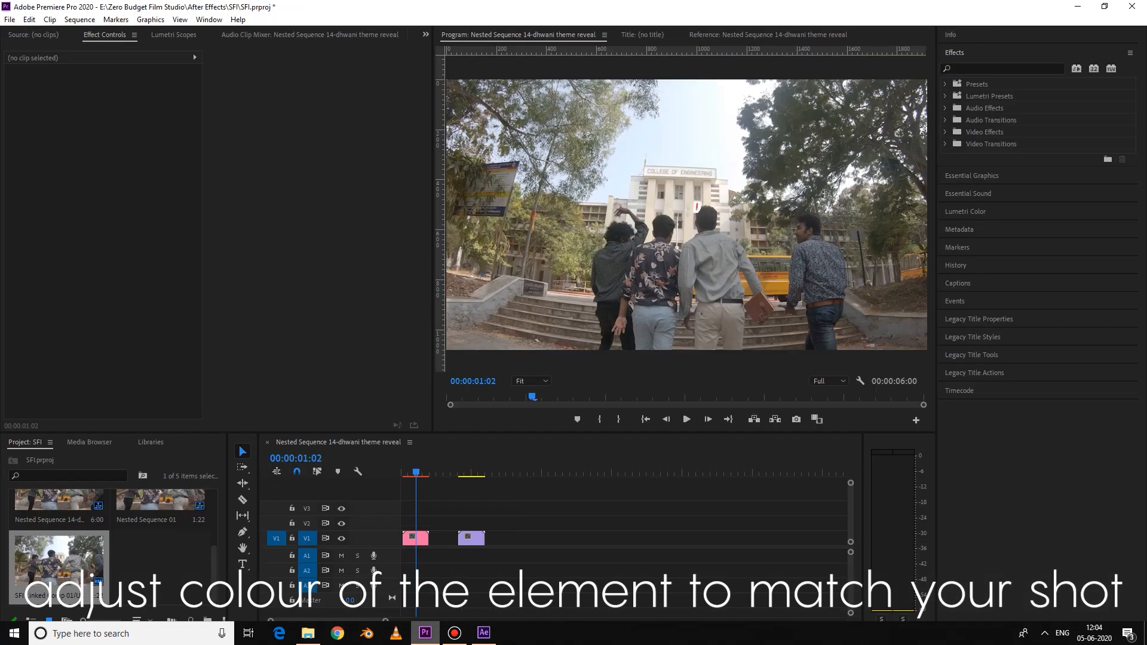
pyautogui.click(468, 472)
pyautogui.moveTo(468, 472); pyautogui.dragTo(458, 472)
pyautogui.press('space')
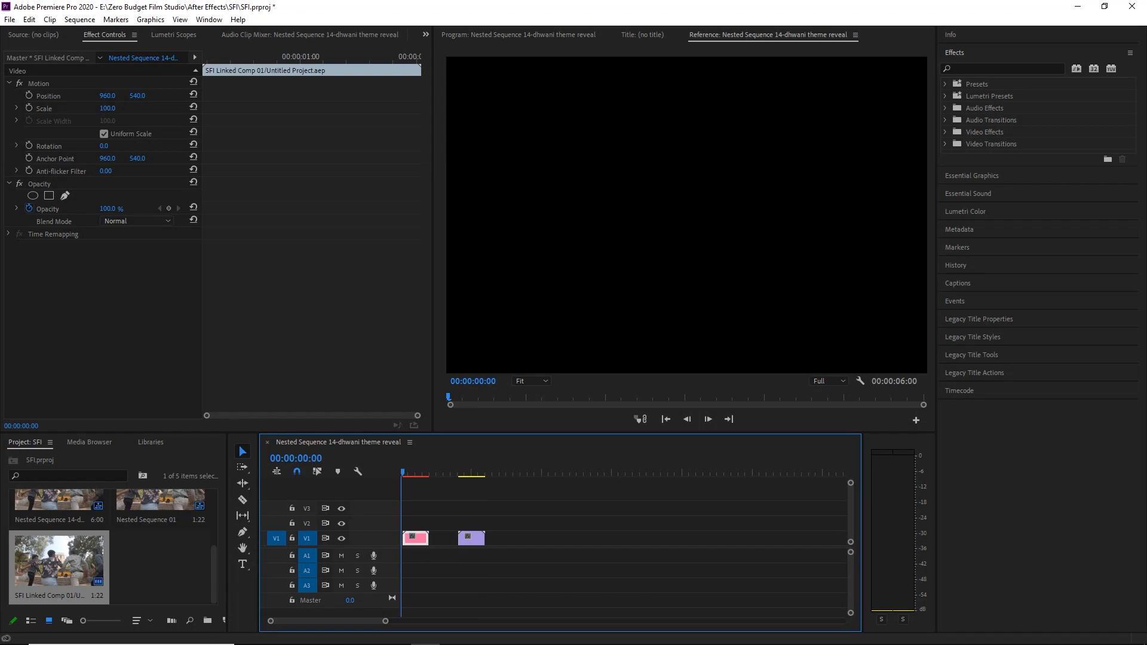
pyautogui.press('space')
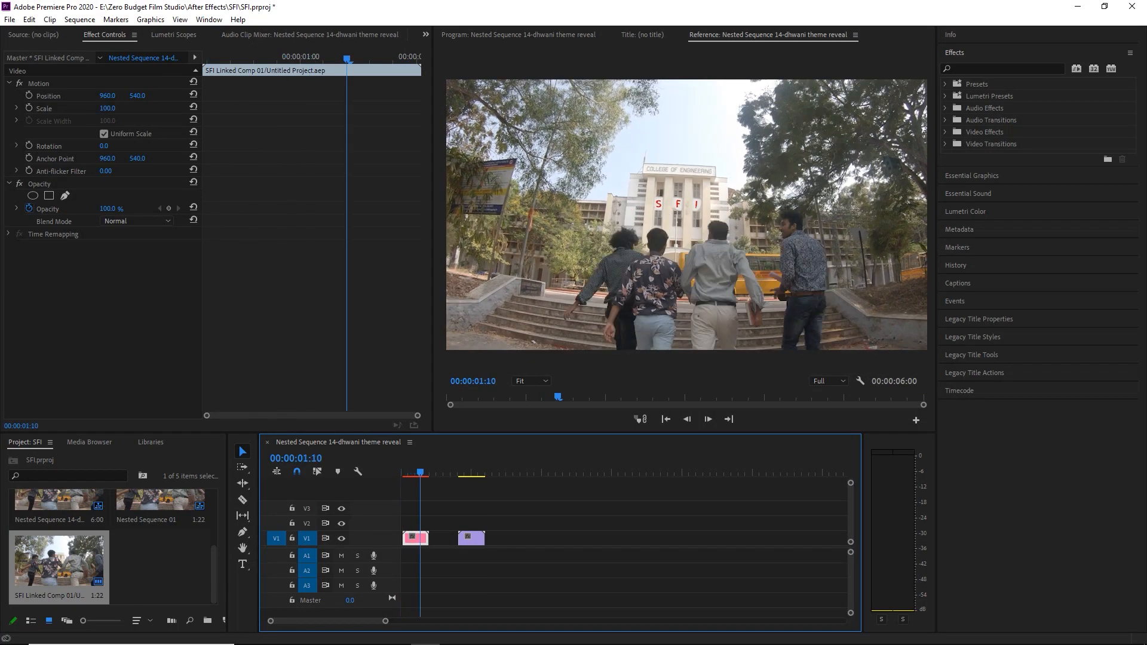
pyautogui.press('space')
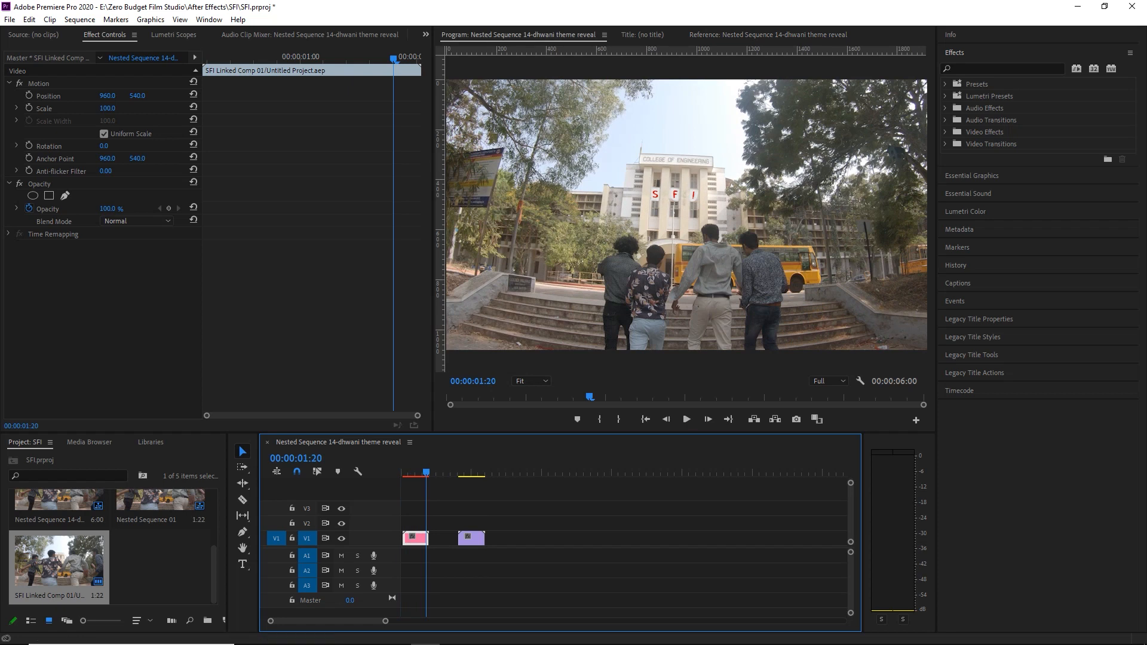
pyautogui.hotkey('alt', 'Tab')
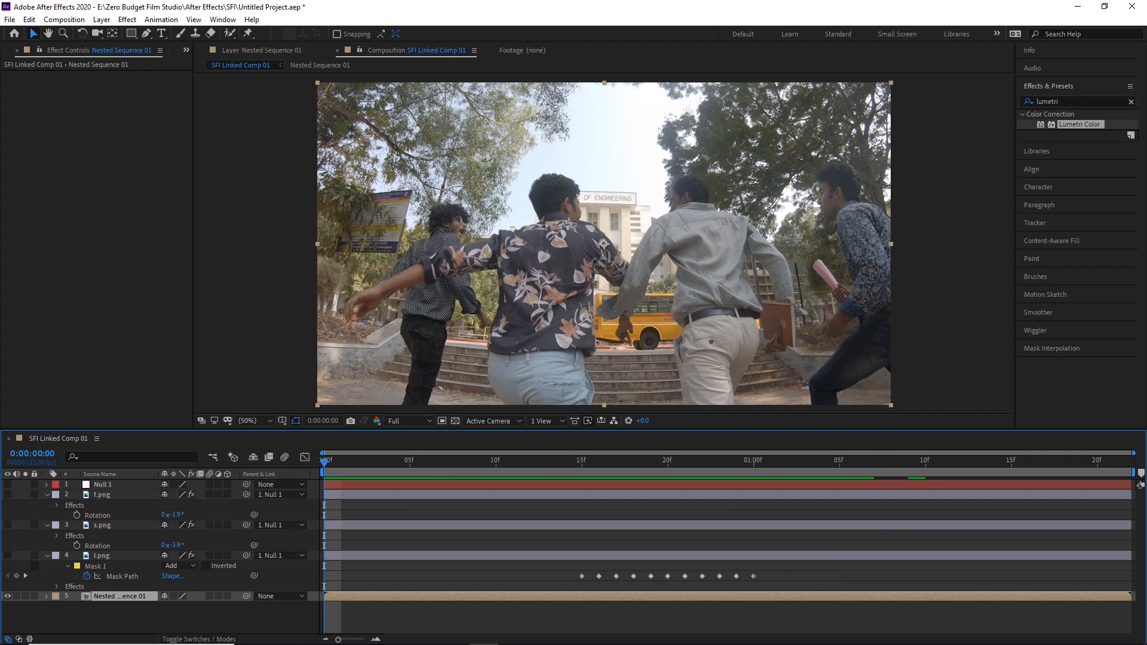